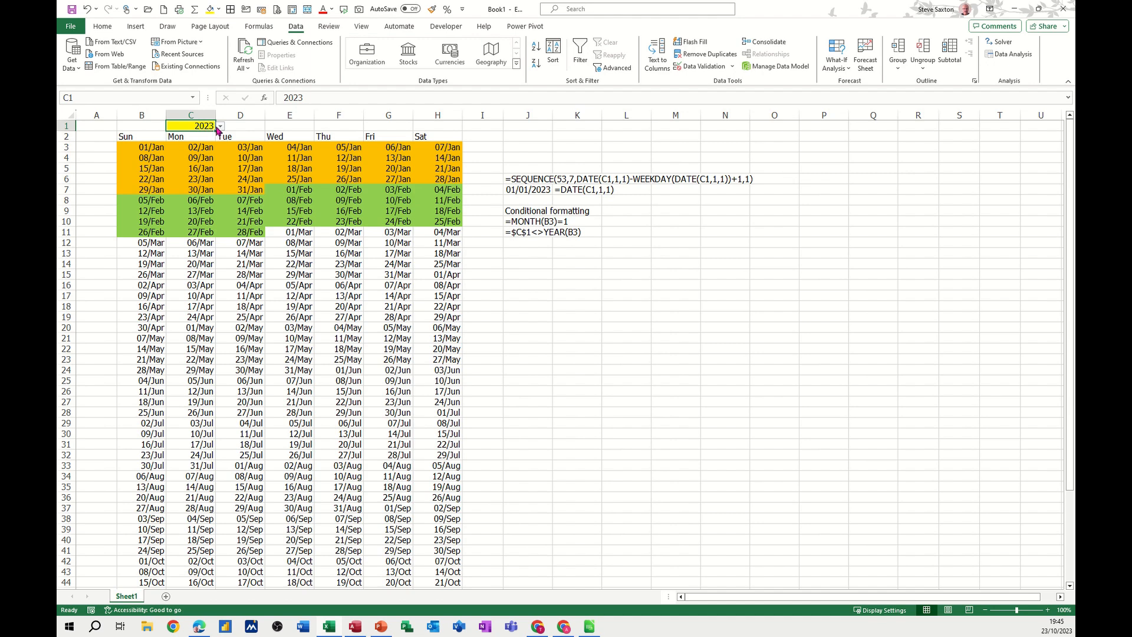
# - Switch the calendar year in C1 to 2022, back to 2023, and finally to 2024
pyautogui.click(220, 126)
pyautogui.click(206, 145)
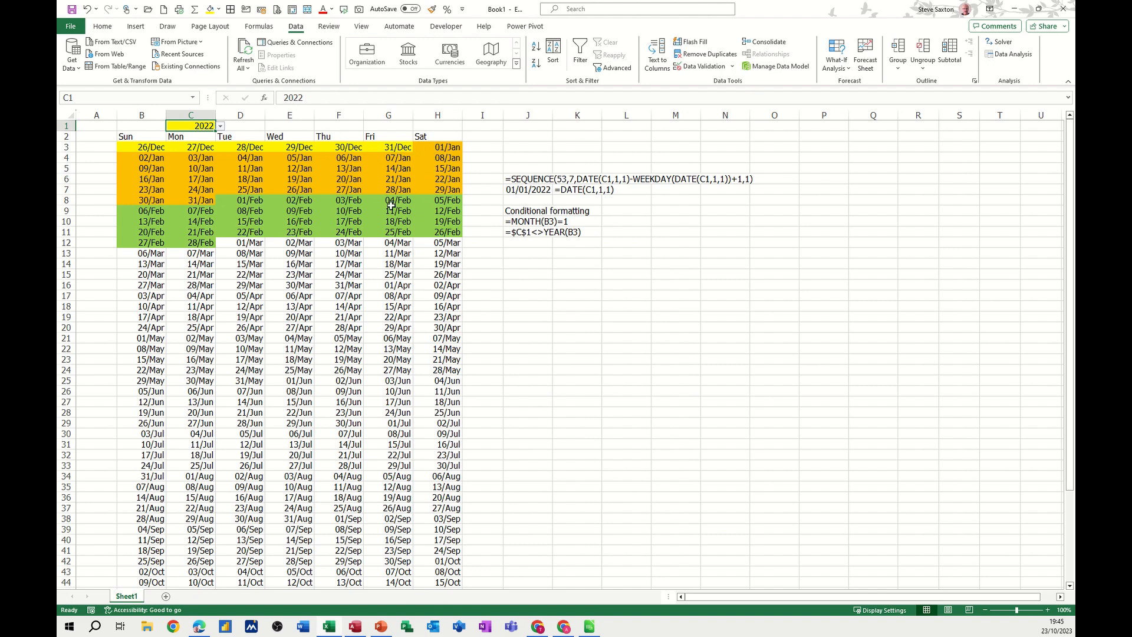
pyautogui.click(220, 126)
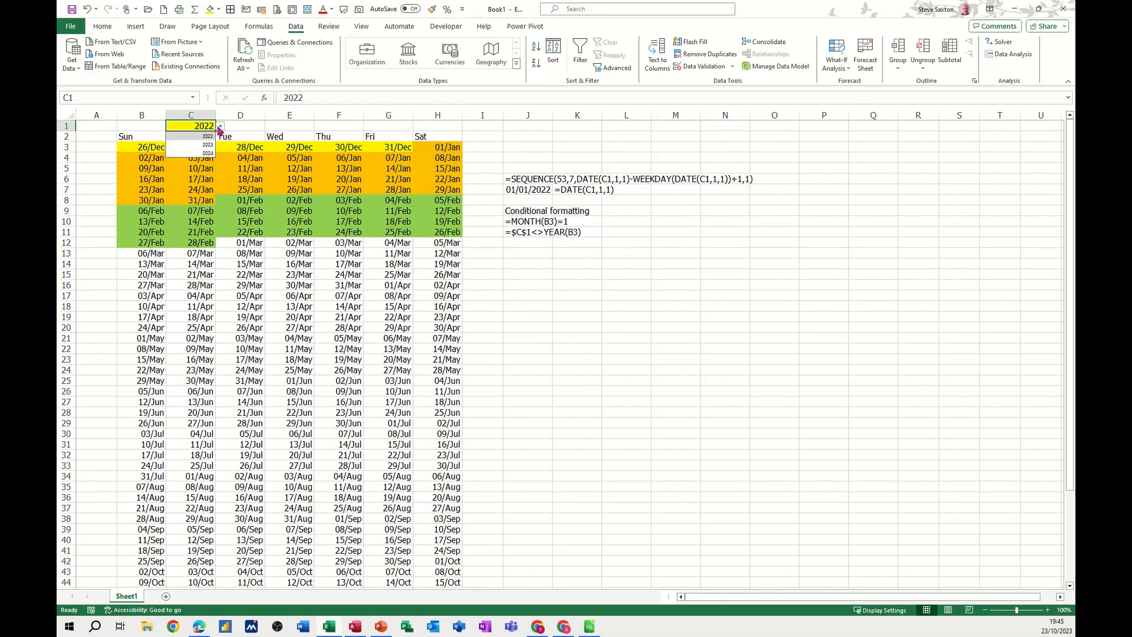
pyautogui.click(208, 145)
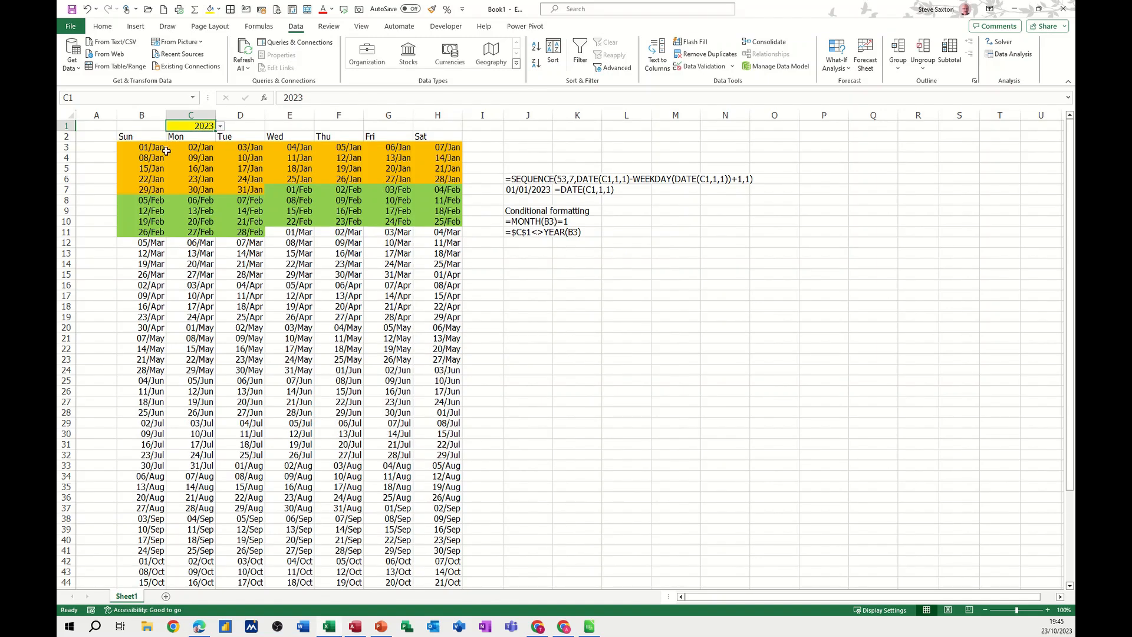
pyautogui.click(220, 128)
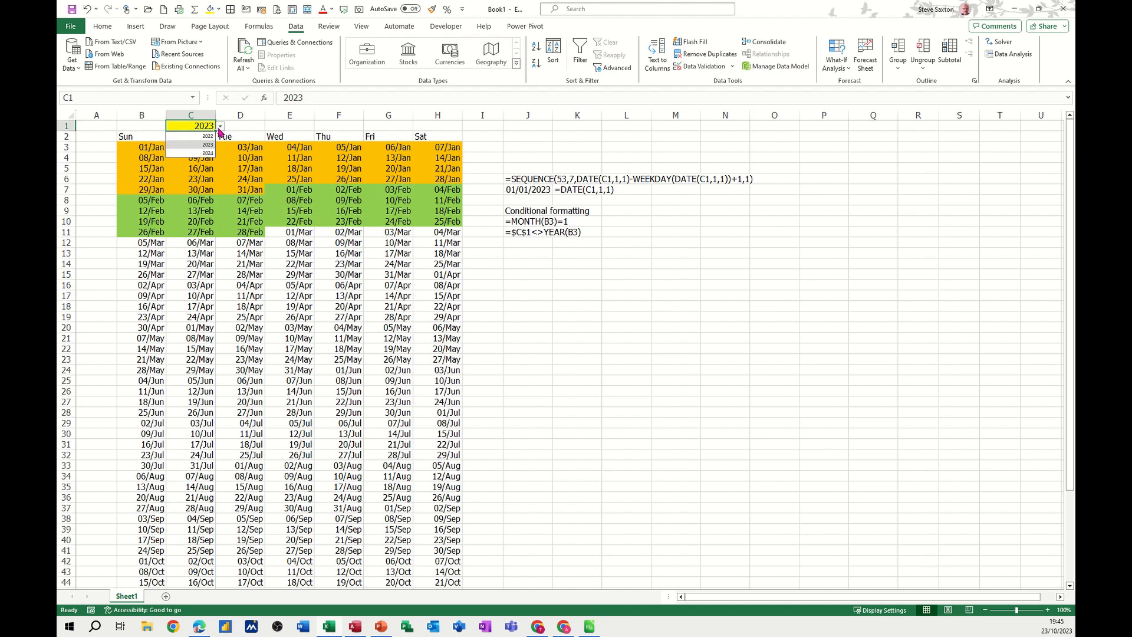
pyautogui.click(206, 153)
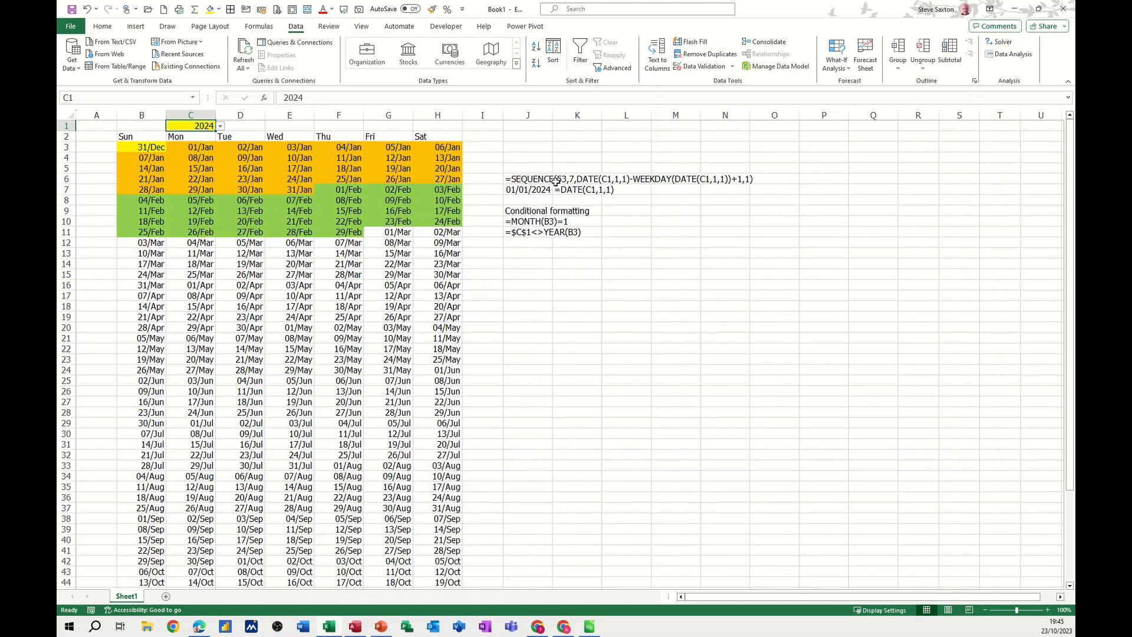
# - Fill cell J13 yellow and give it a data validation list with the source 2022,2023,2024
pyautogui.click(536, 255)
pyautogui.click(211, 10)
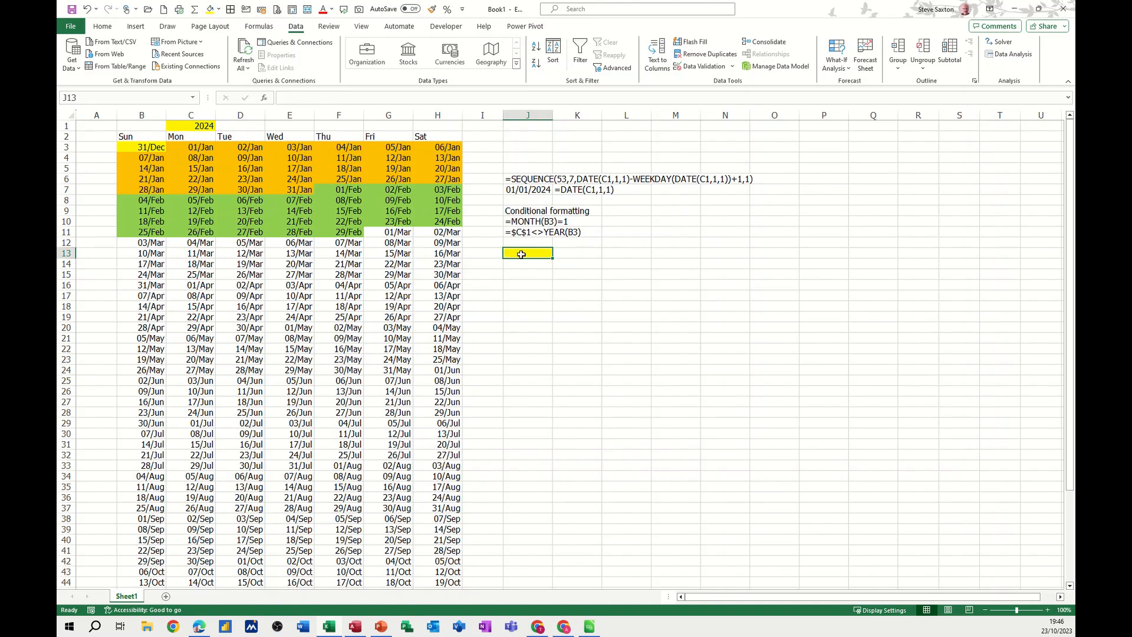
pyautogui.click(705, 66)
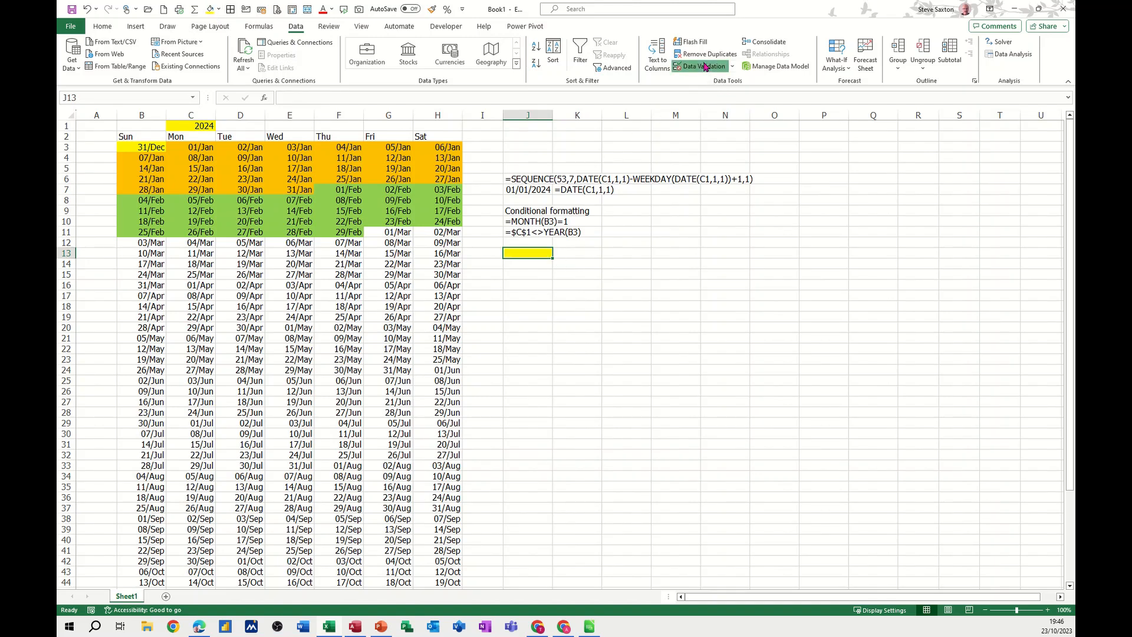
pyautogui.click(706, 300)
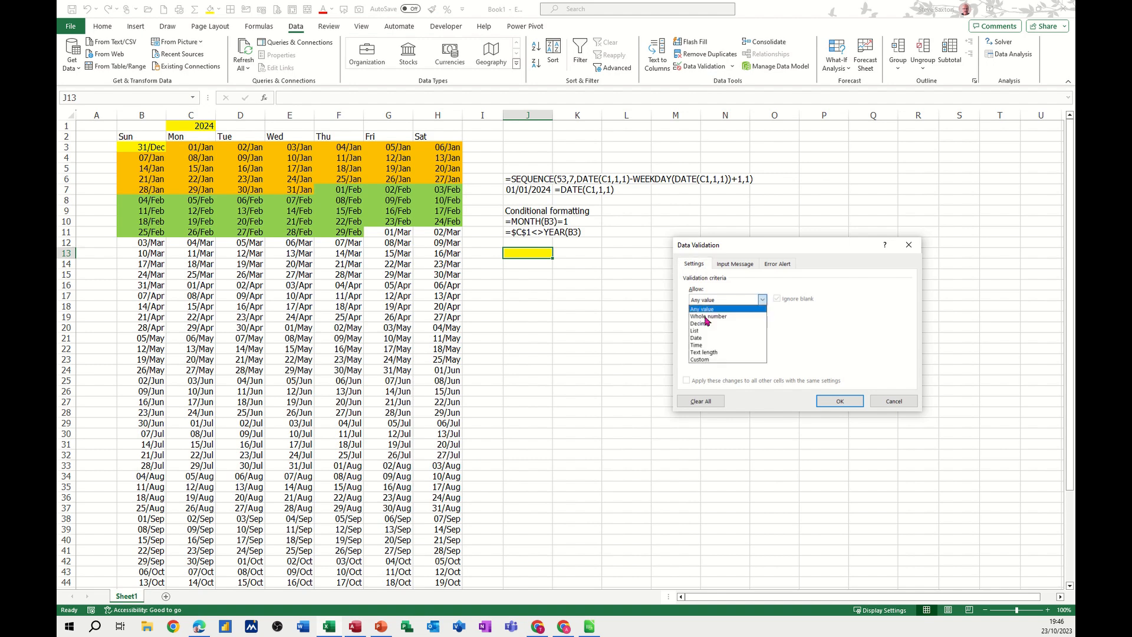
pyautogui.click(696, 330)
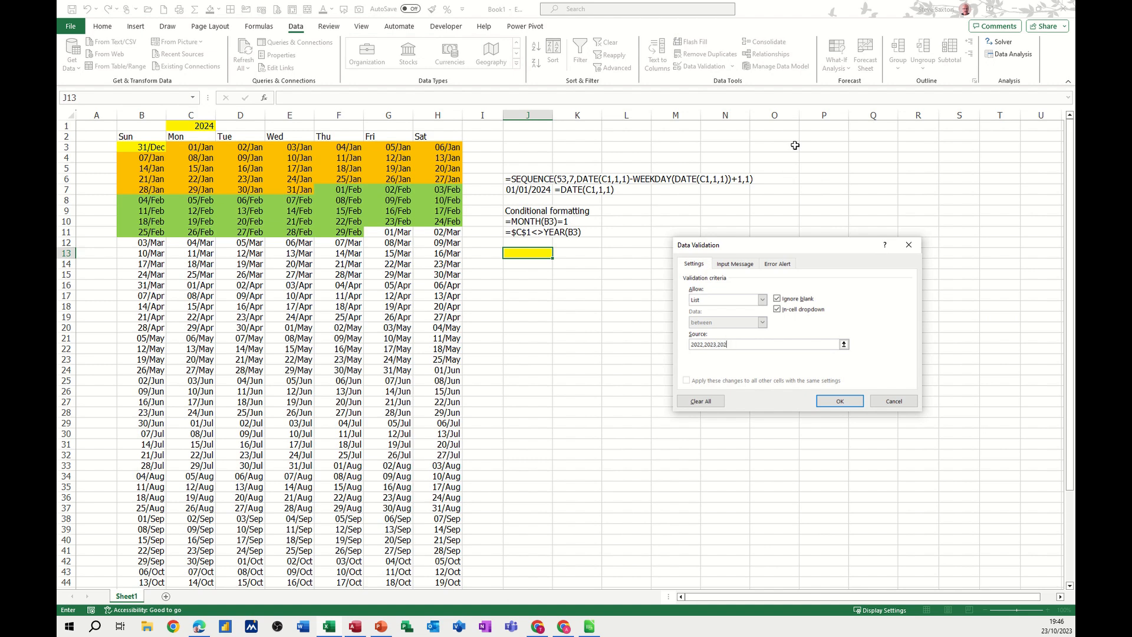
pyautogui.click(838, 404)
pyautogui.click(558, 253)
pyautogui.click(557, 254)
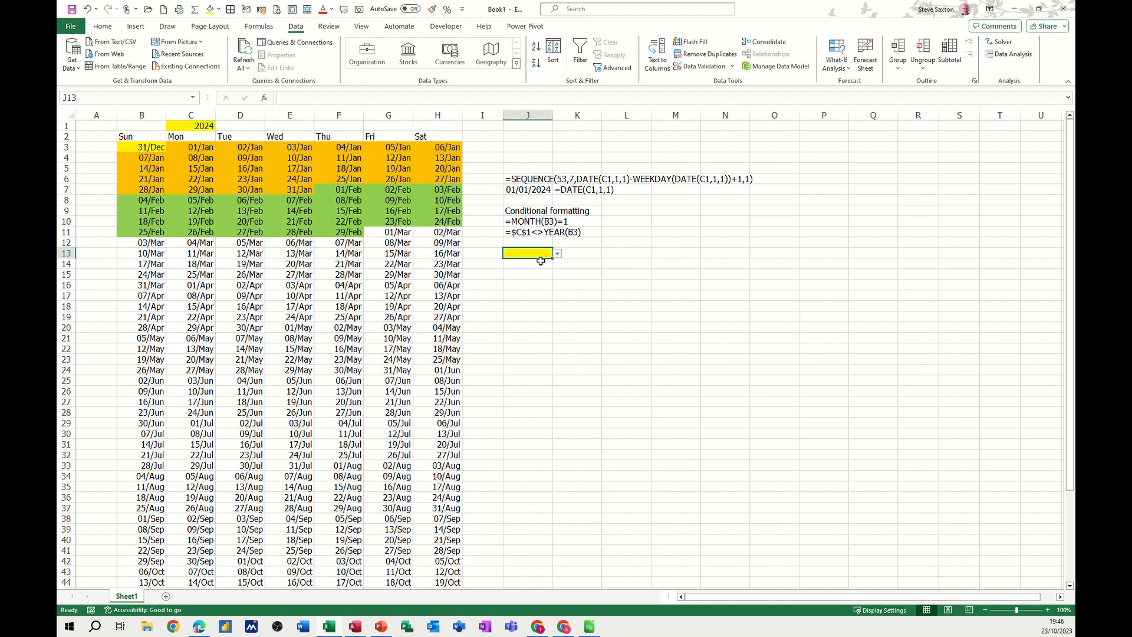
# - Enter Sun in J15 and fill the weekday series across to P15
pyautogui.click(537, 266)
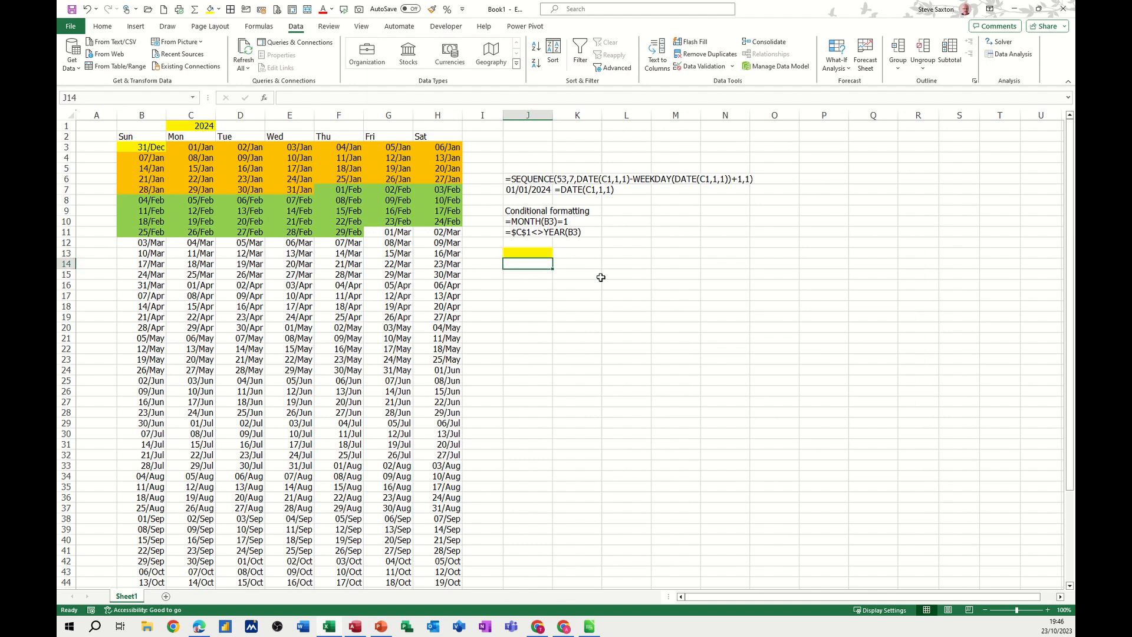
pyautogui.click(535, 274)
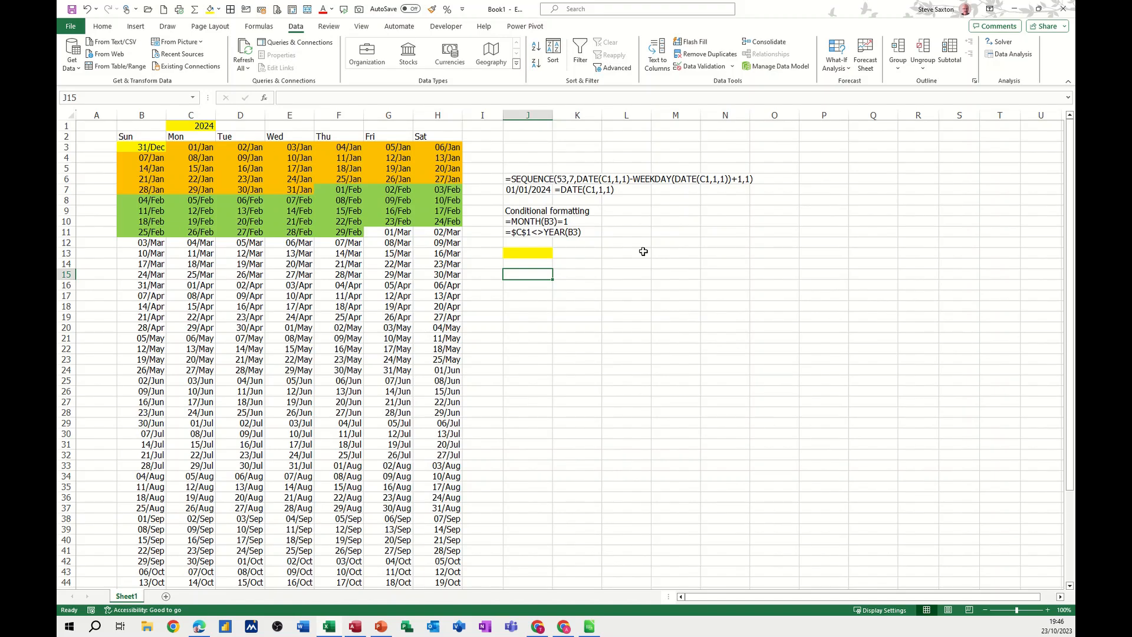
pyautogui.write('Sun')
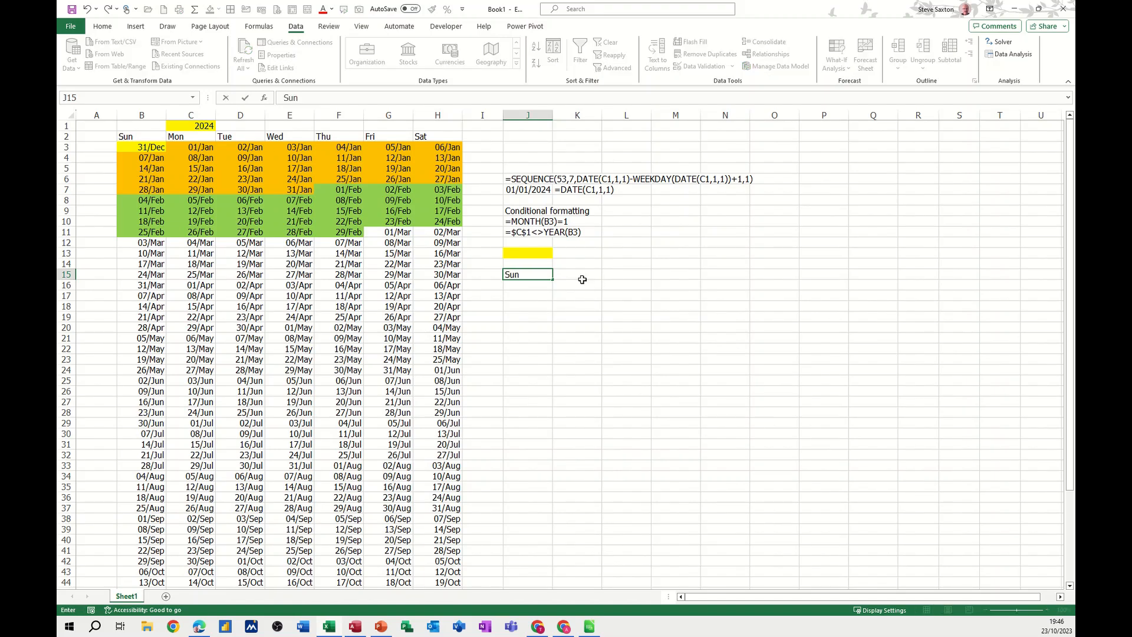
pyautogui.moveTo(555, 282); pyautogui.dragTo(825, 283)
pyautogui.click(517, 276)
pyautogui.moveTo(552, 280); pyautogui.dragTo(840, 289)
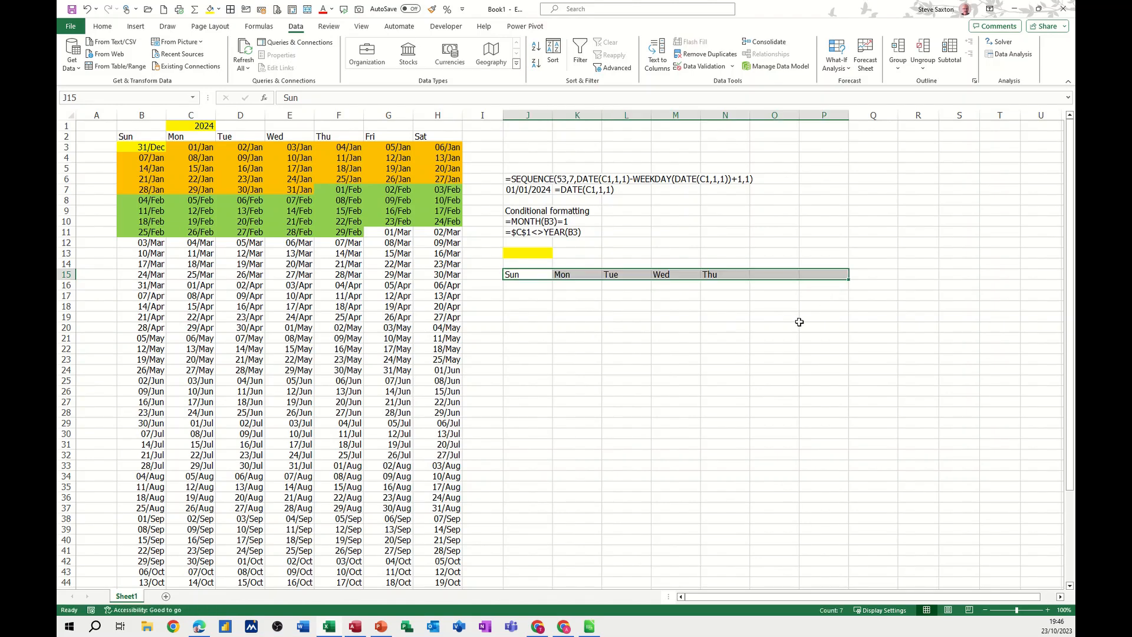
pyautogui.click(726, 314)
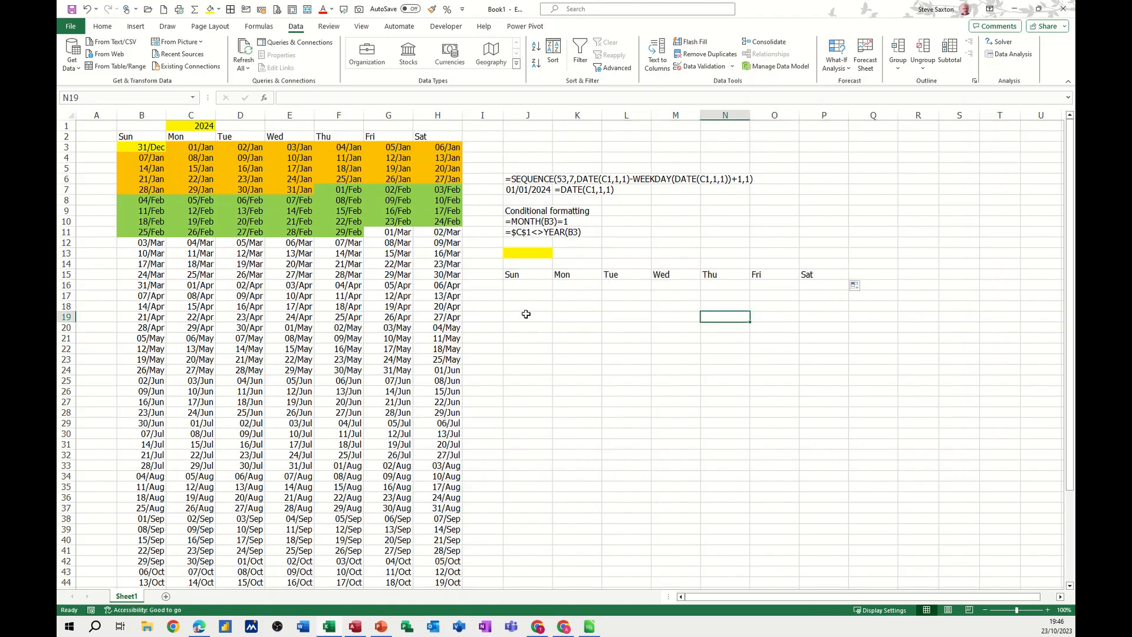
# - Enter the formula =SEQUENCE(5,7) in J16, below the Sun heading
pyautogui.click(519, 285)
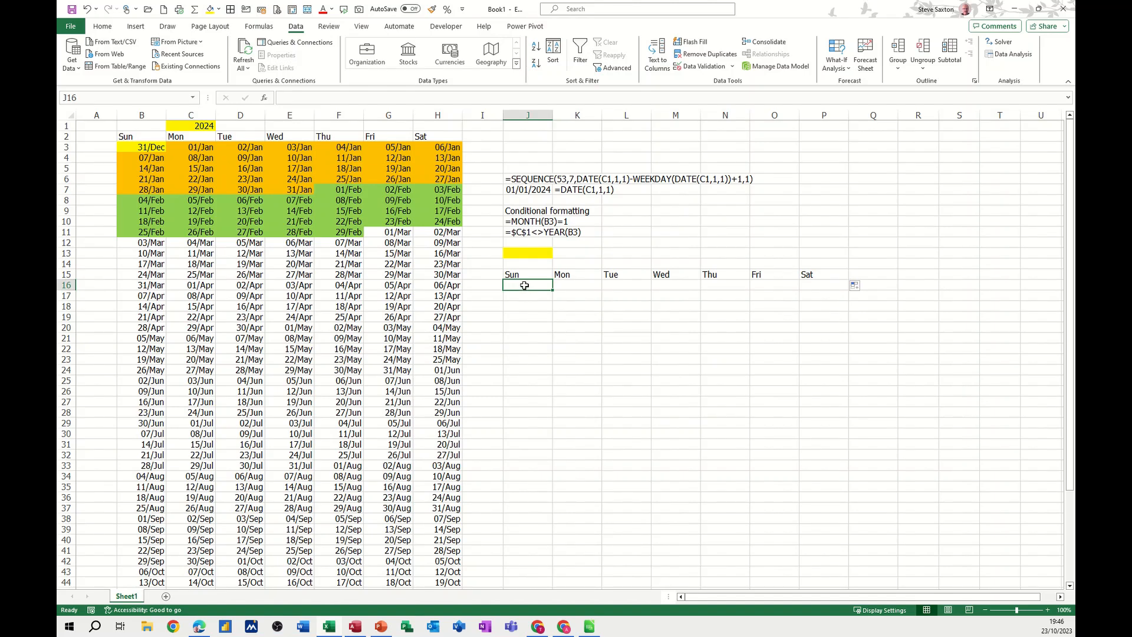
pyautogui.write('=SEQUENCE(5')
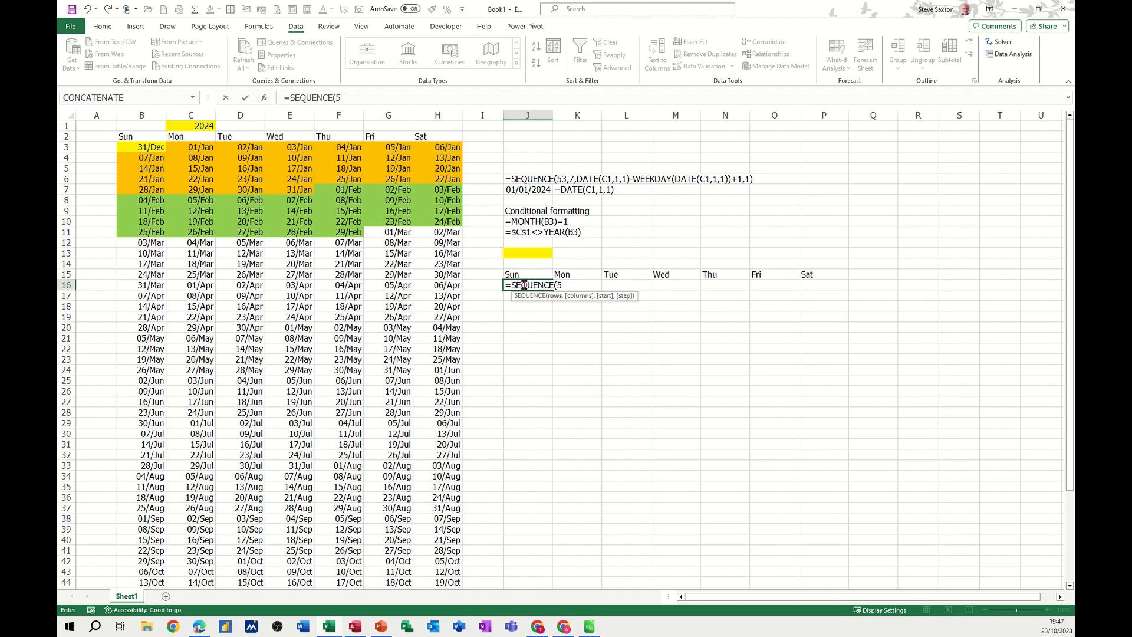
pyautogui.write(',7)')
pyautogui.press('Return')
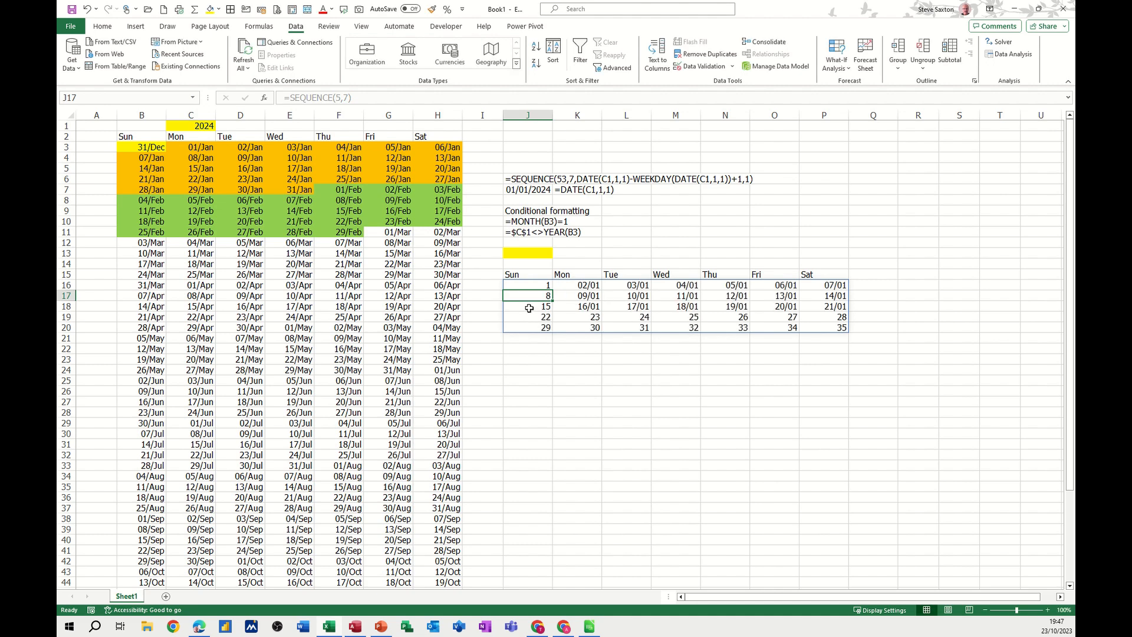
# - Format the sequence range J16:P20 with the Date number format in the *14/03/2012 style
pyautogui.moveTo(528, 285); pyautogui.dragTo(814, 328)
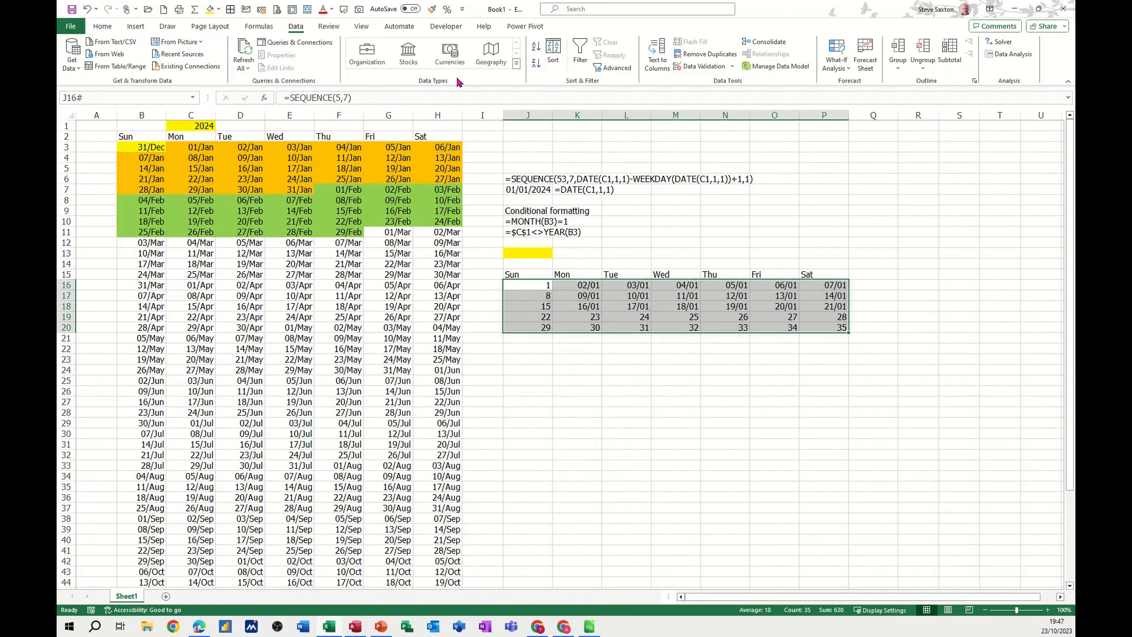
pyautogui.click(110, 27)
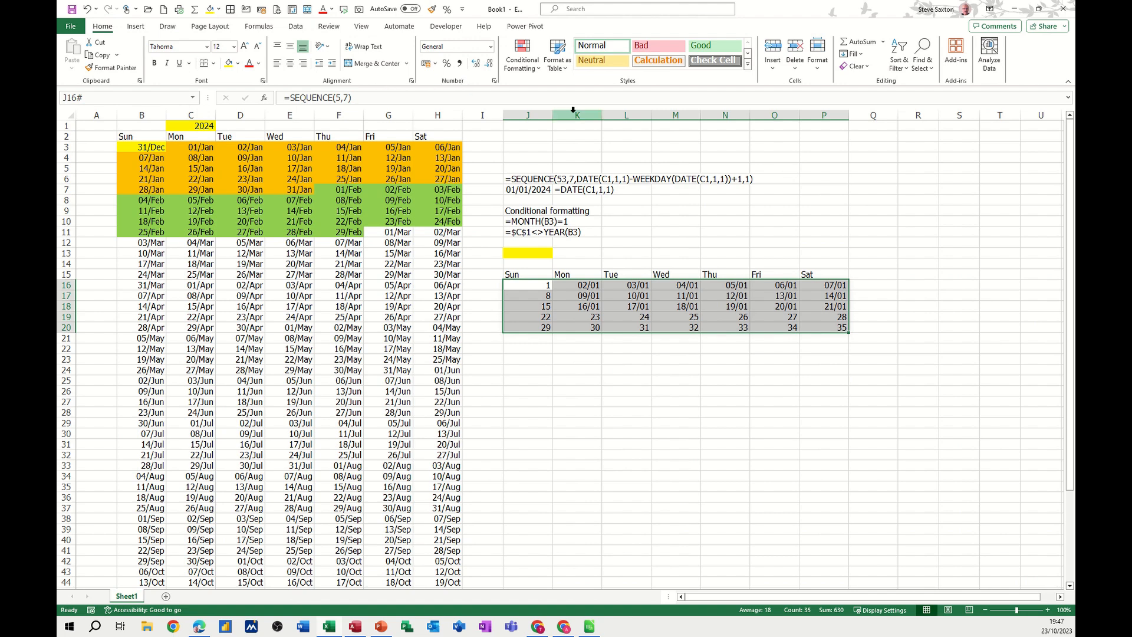
pyautogui.hotkey('ctrl', '1')
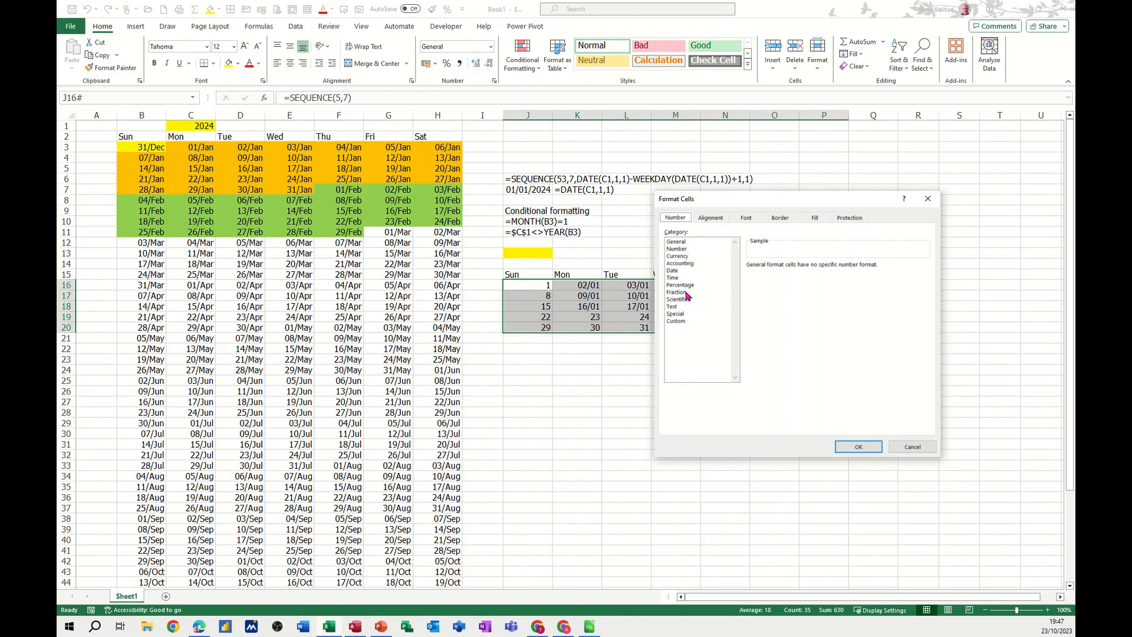
pyautogui.click(681, 272)
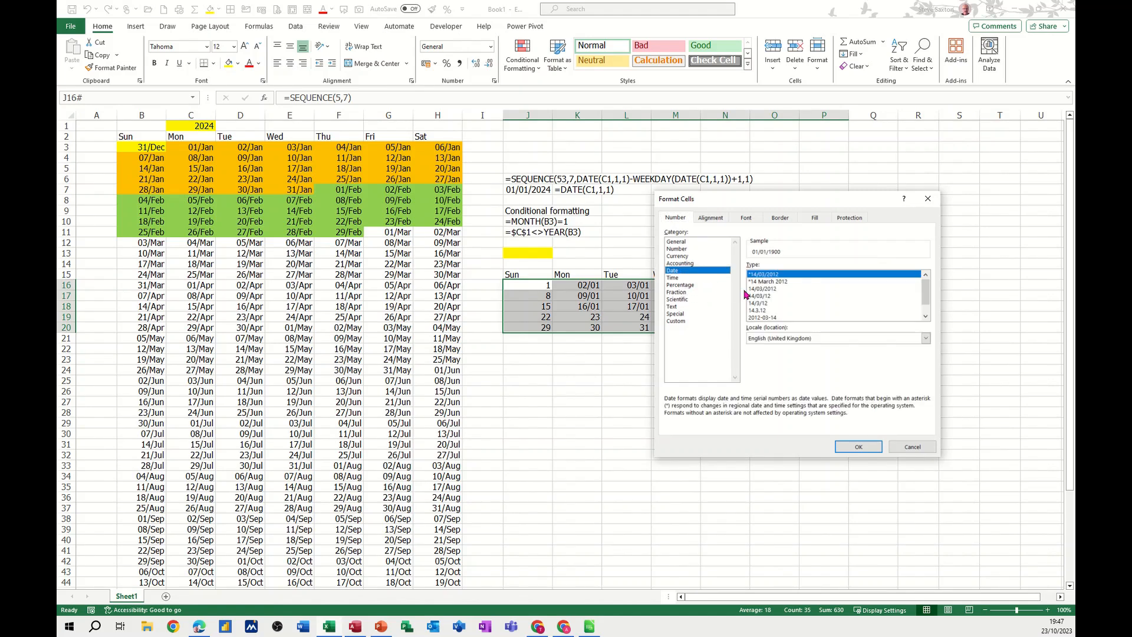
pyautogui.click(859, 447)
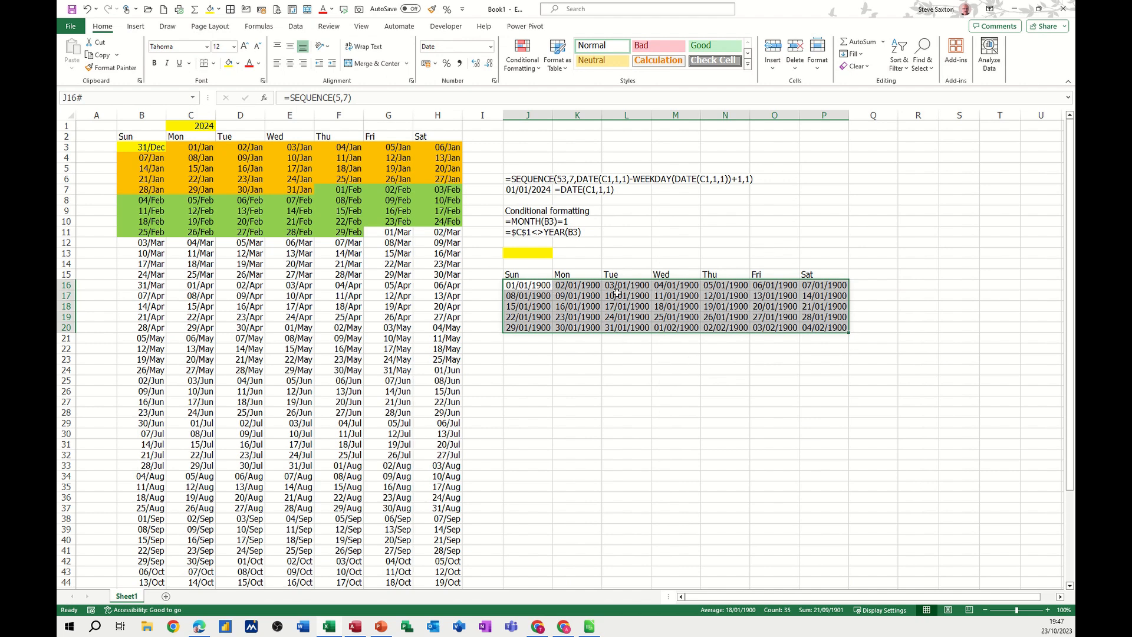
pyautogui.click(348, 99)
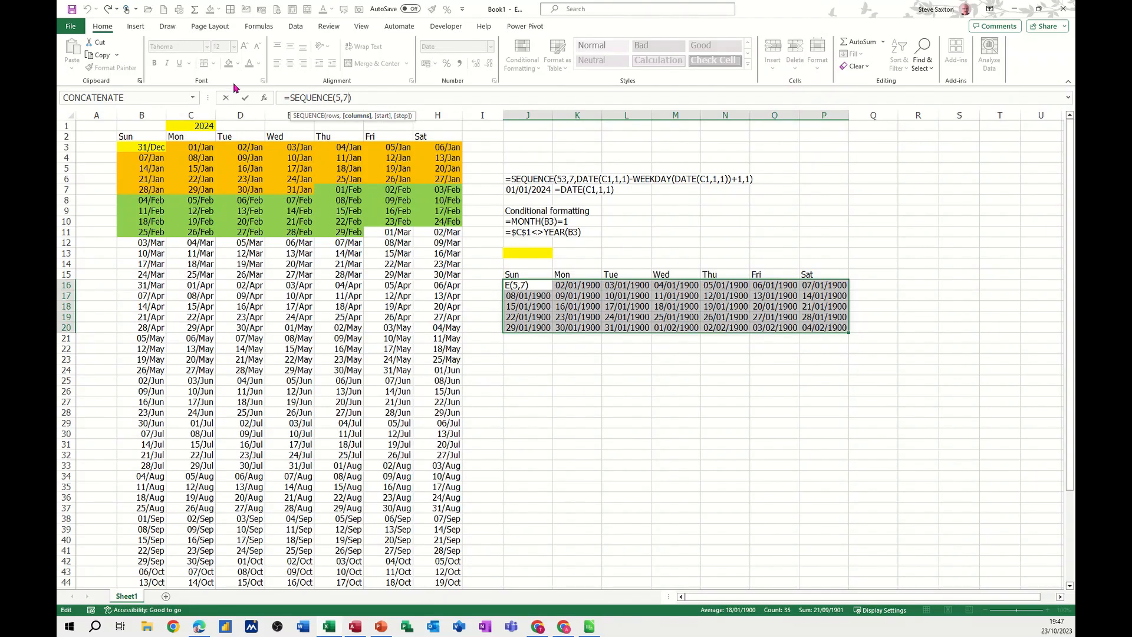
pyautogui.click(246, 98)
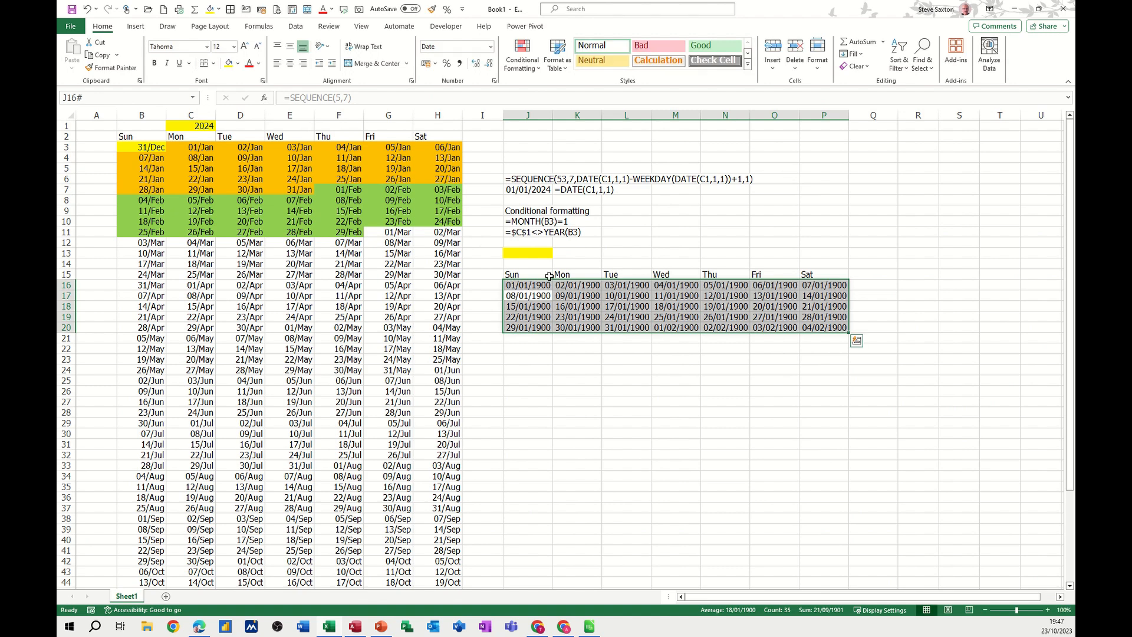
# - Enter the formula =DATE(C1,1,1) in J23 to return the first day of the year in C1
pyautogui.click(531, 359)
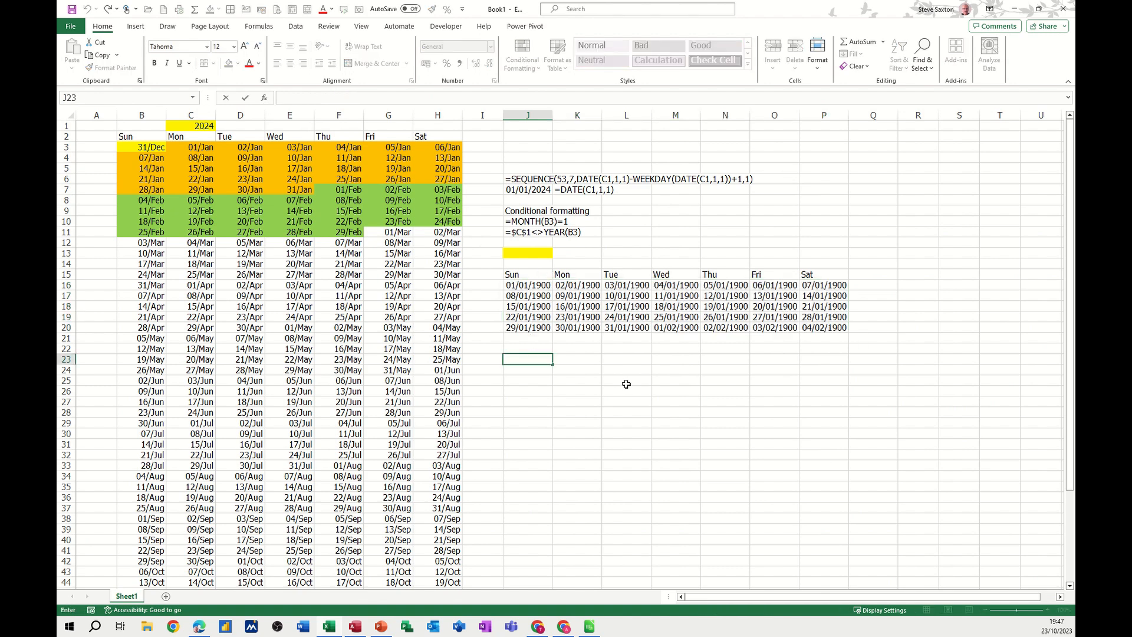
pyautogui.write('=date')
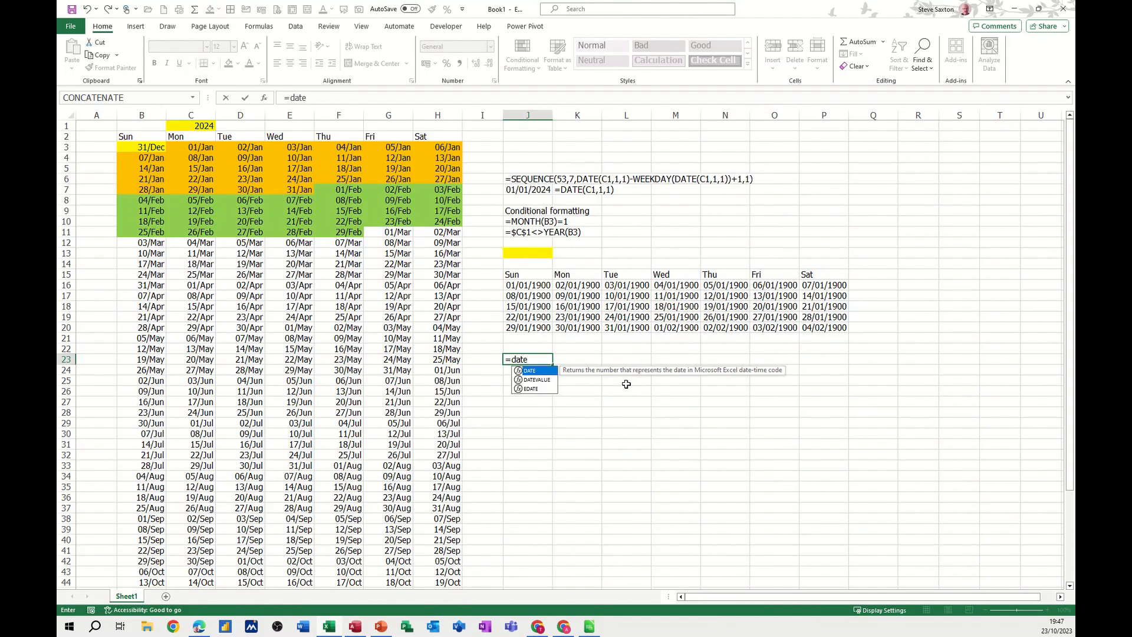
pyautogui.press('Tab')
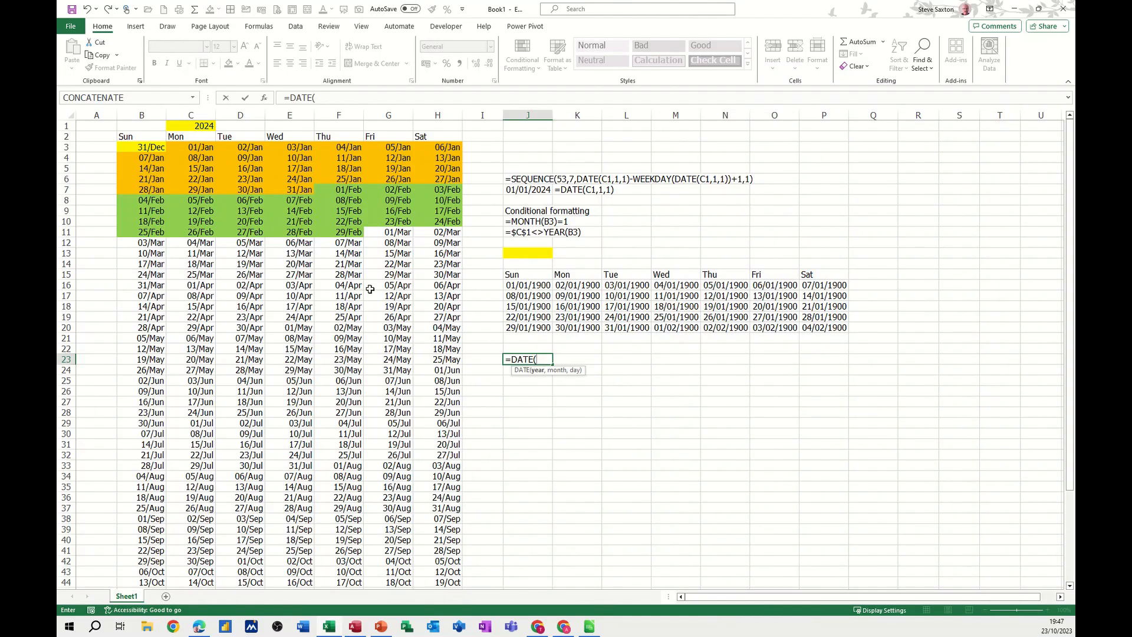
pyautogui.click(199, 126)
pyautogui.write(',')
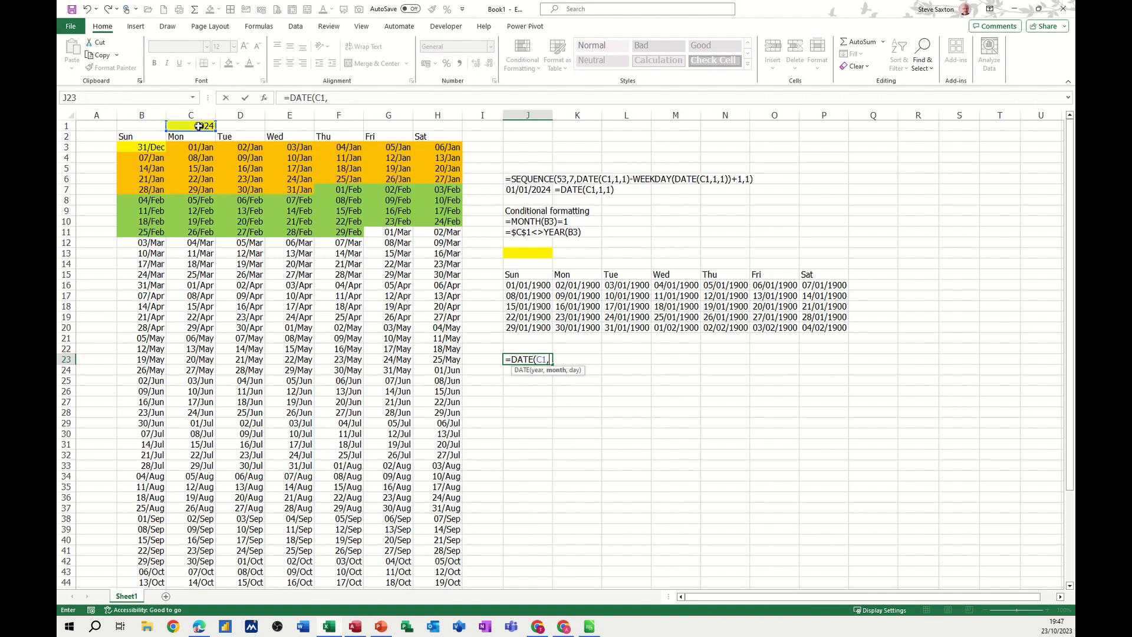
pyautogui.write('1,1')
pyautogui.press('Return')
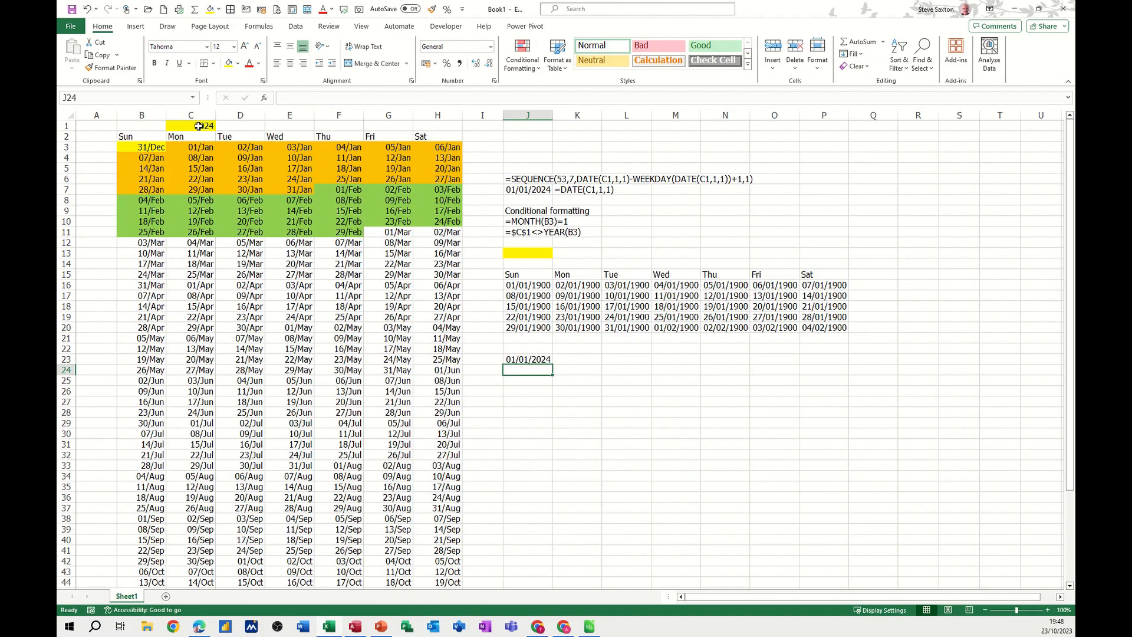
pyautogui.click(525, 360)
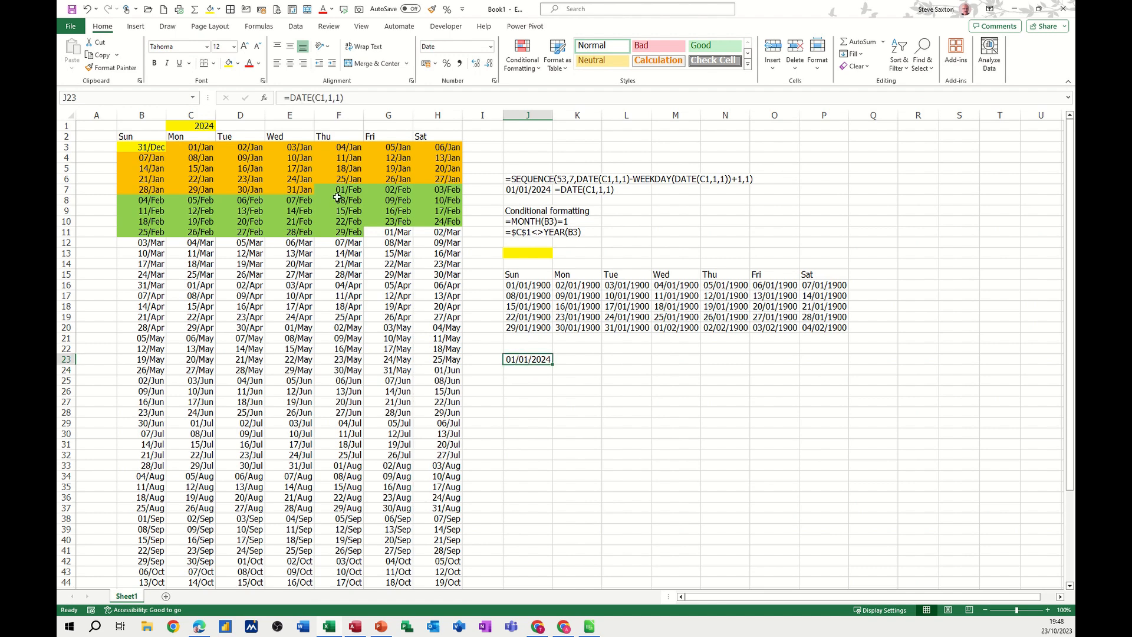
# - Set the year in C1 to 2023 and check the date formula in J23
pyautogui.click(194, 124)
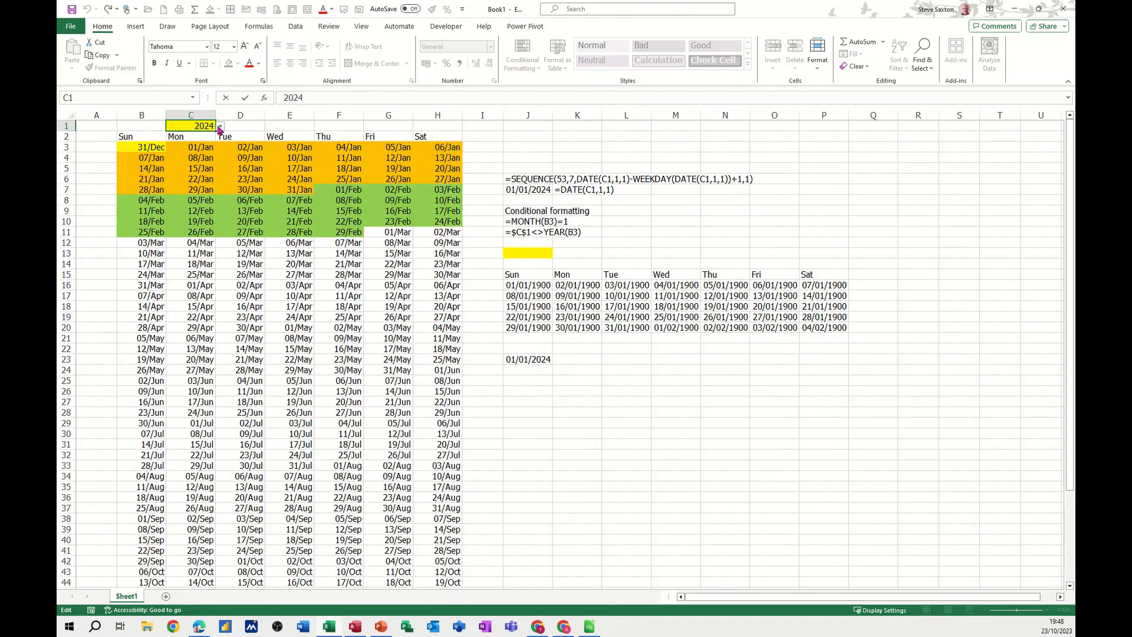
pyautogui.click(220, 126)
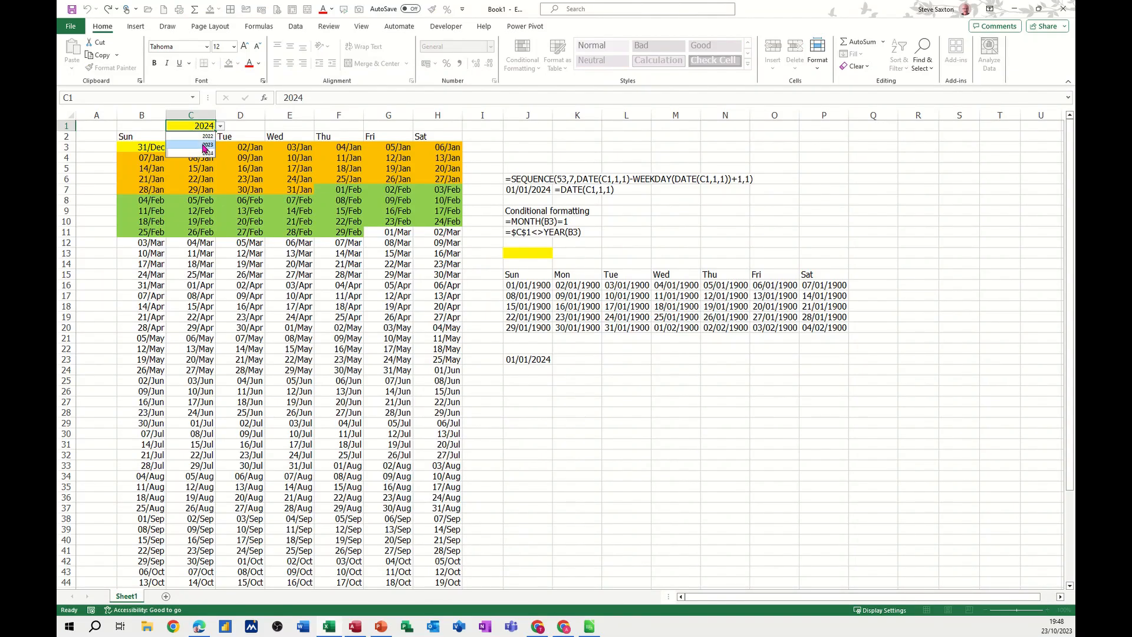
pyautogui.click(207, 145)
pyautogui.click(528, 360)
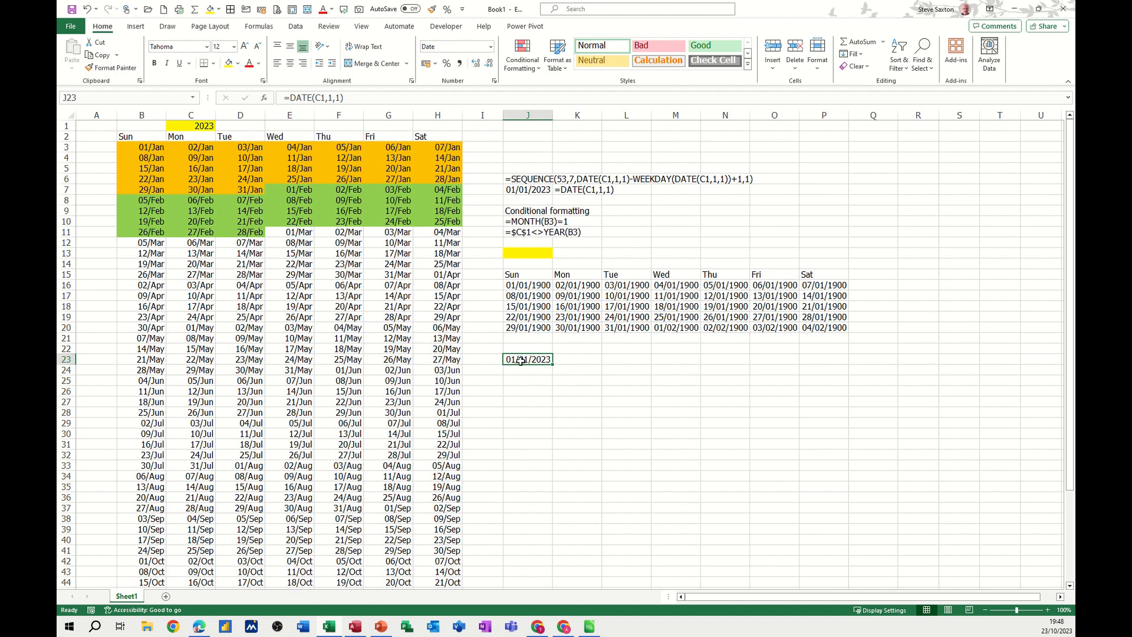
pyautogui.click(520, 286)
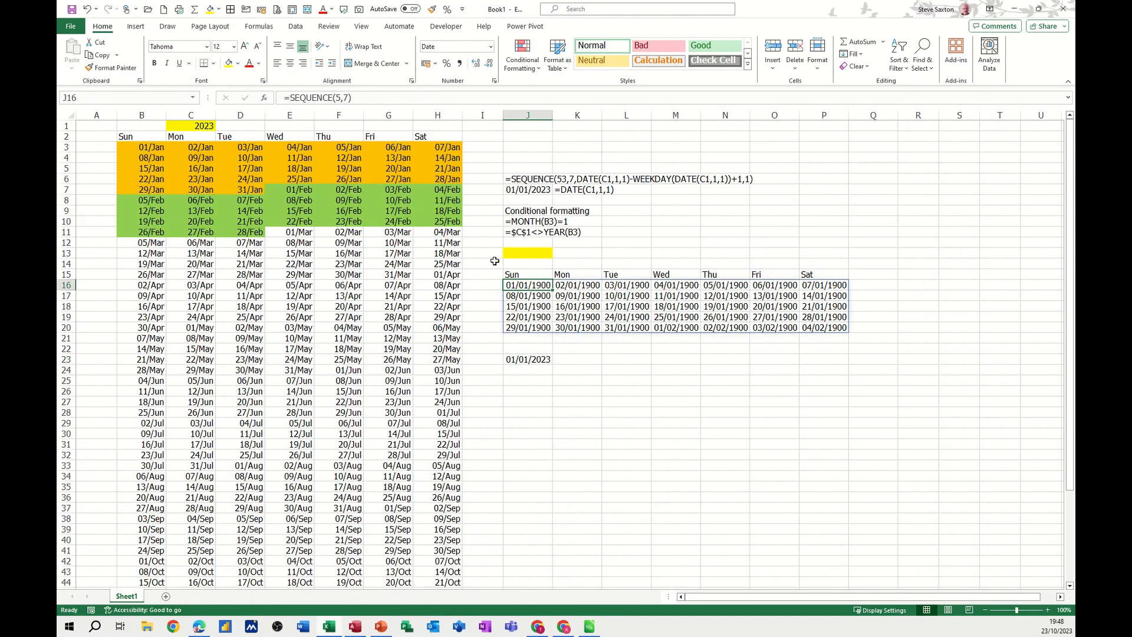
# - Extend the formula in J16 to =SEQUENCE(5,7,DATE(J13,1,1)) so the dates start from the year in J13
pyautogui.click(398, 99)
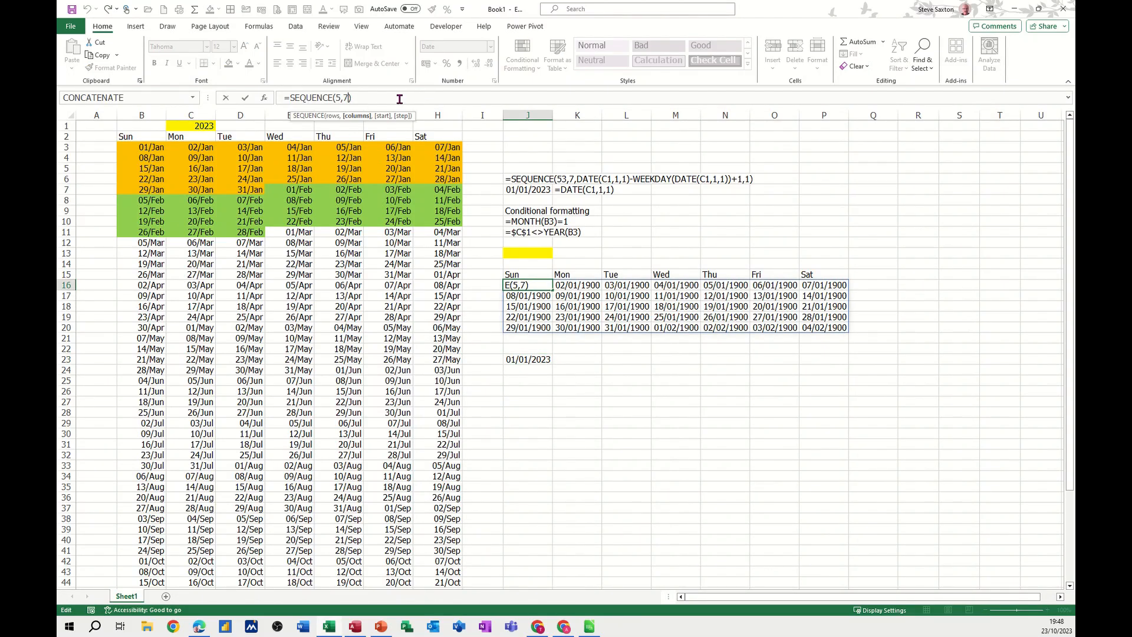
pyautogui.write(',date(')
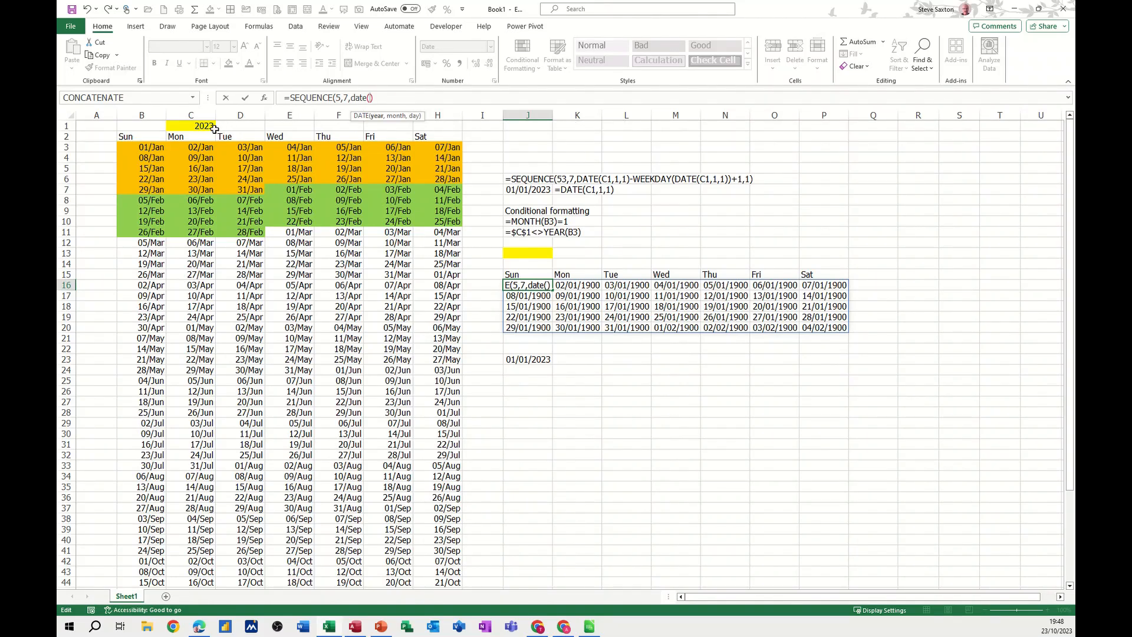
pyautogui.click(530, 255)
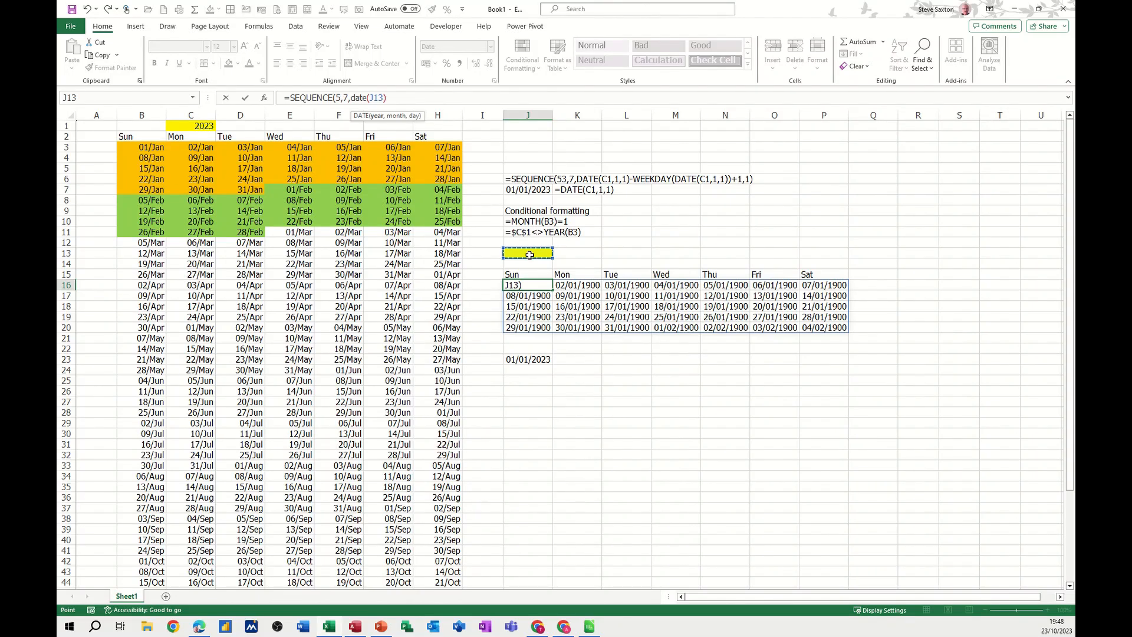
pyautogui.write(',1,1)')
pyautogui.click(405, 98)
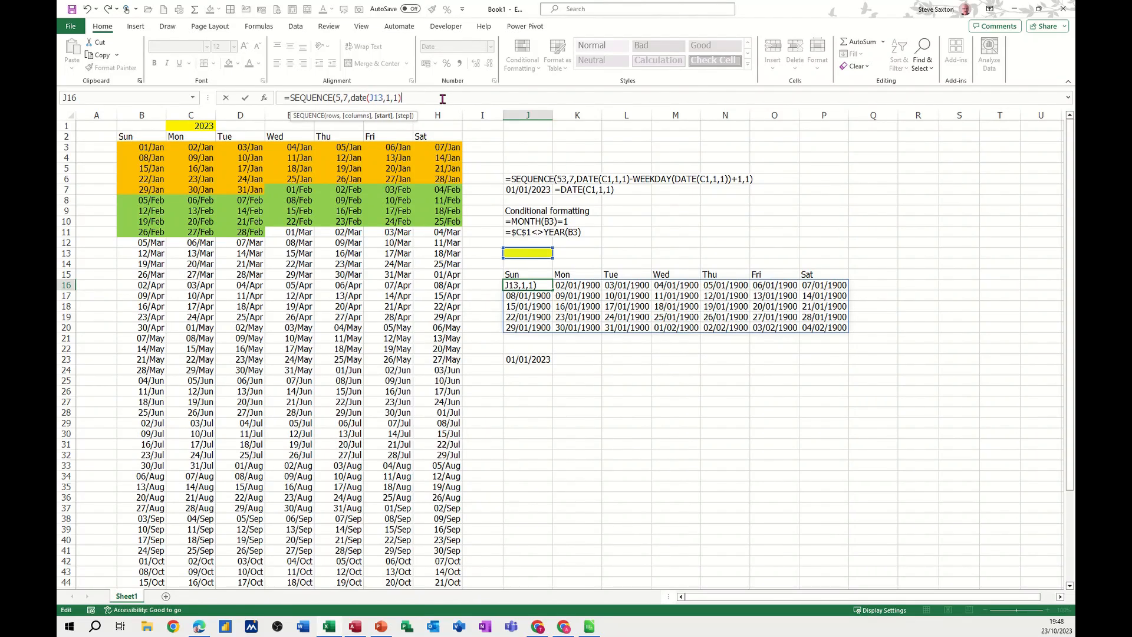
pyautogui.write(')')
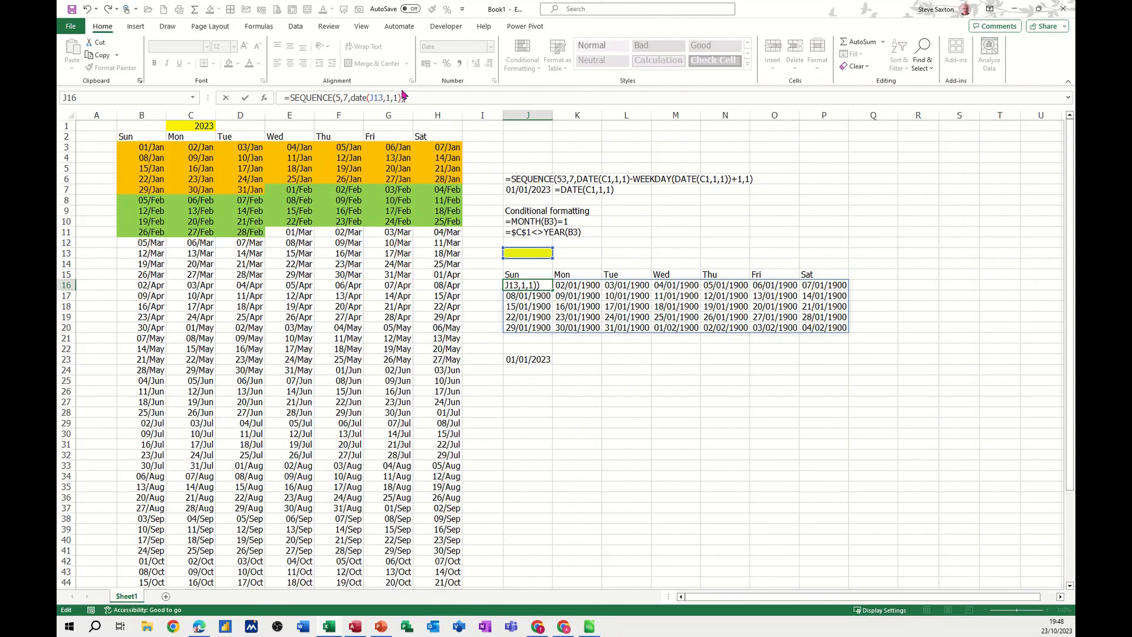
pyautogui.click(245, 98)
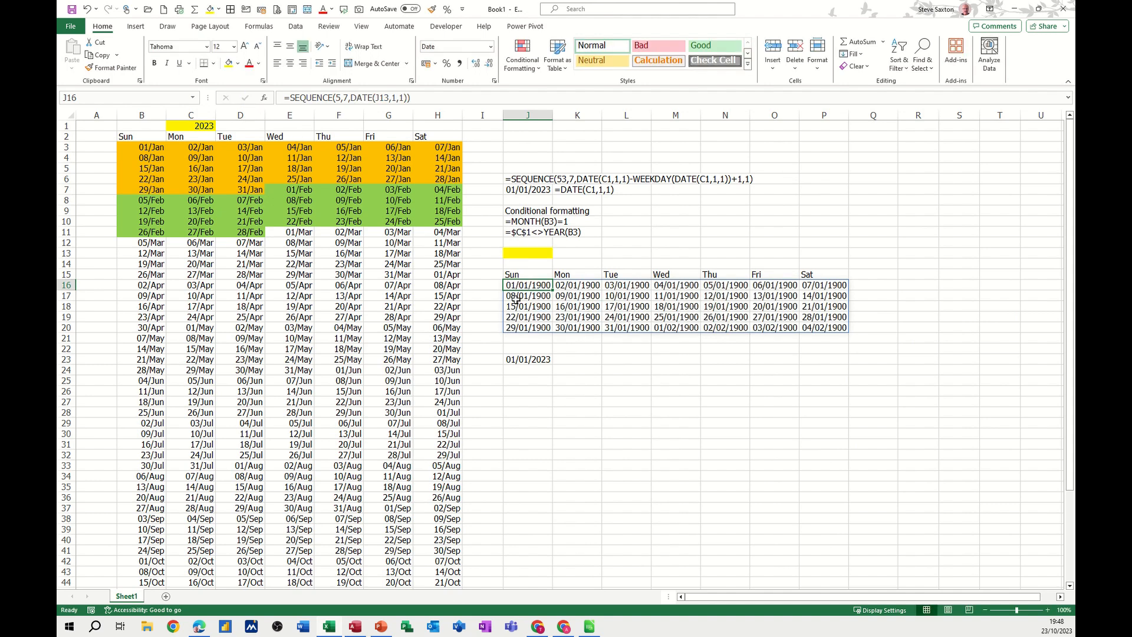
# - Set the year in the yellow drop-down cell J13 to 2023
pyautogui.click(537, 255)
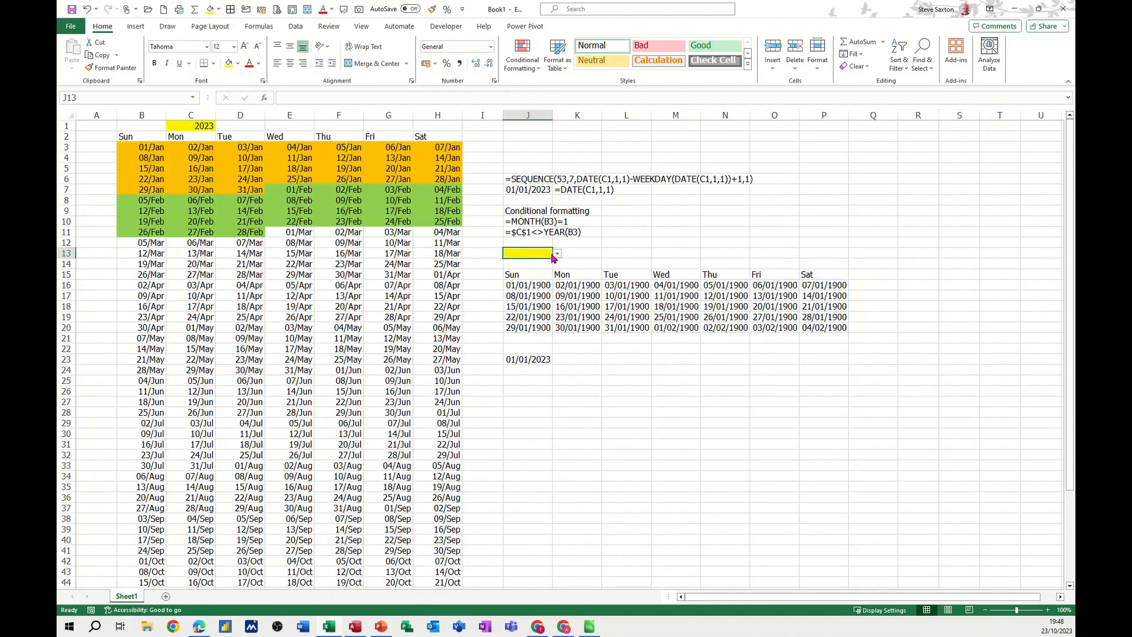
pyautogui.click(557, 254)
pyautogui.click(532, 273)
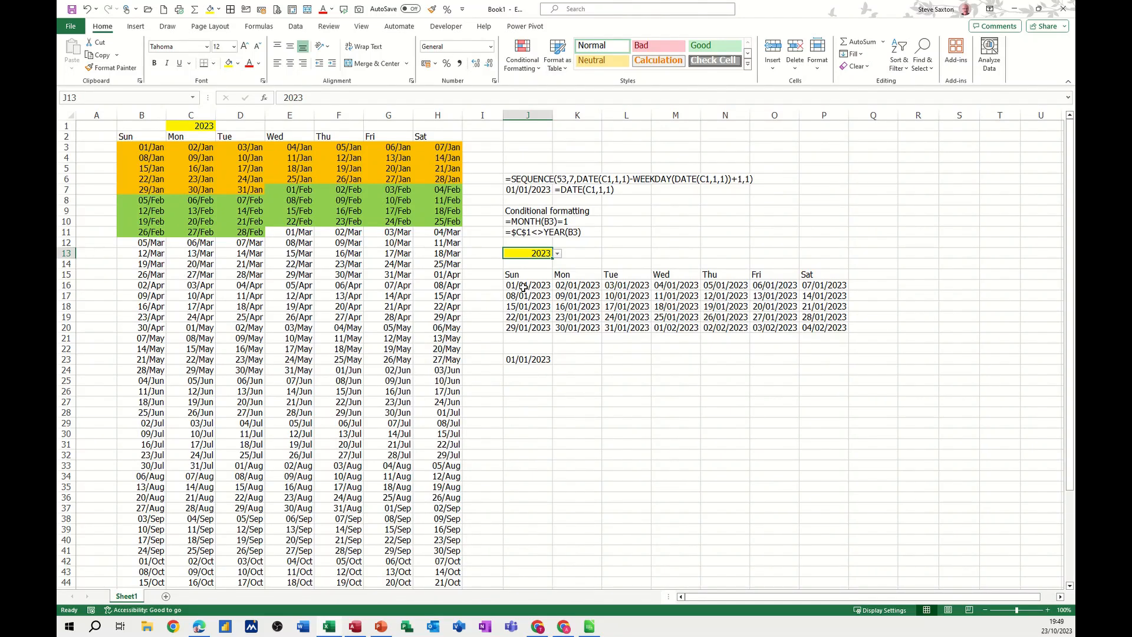
# - Apply the custom number format dd/mmm to the sequence range J16:P20
pyautogui.moveTo(524, 287); pyautogui.dragTo(811, 323)
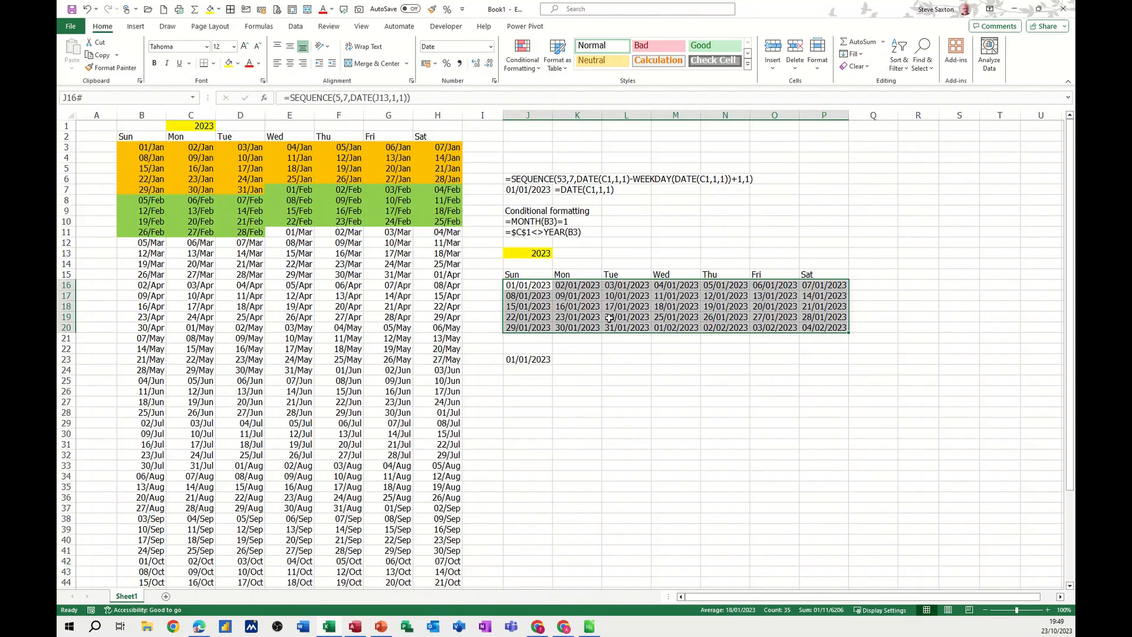
pyautogui.hotkey('ctrl', '1')
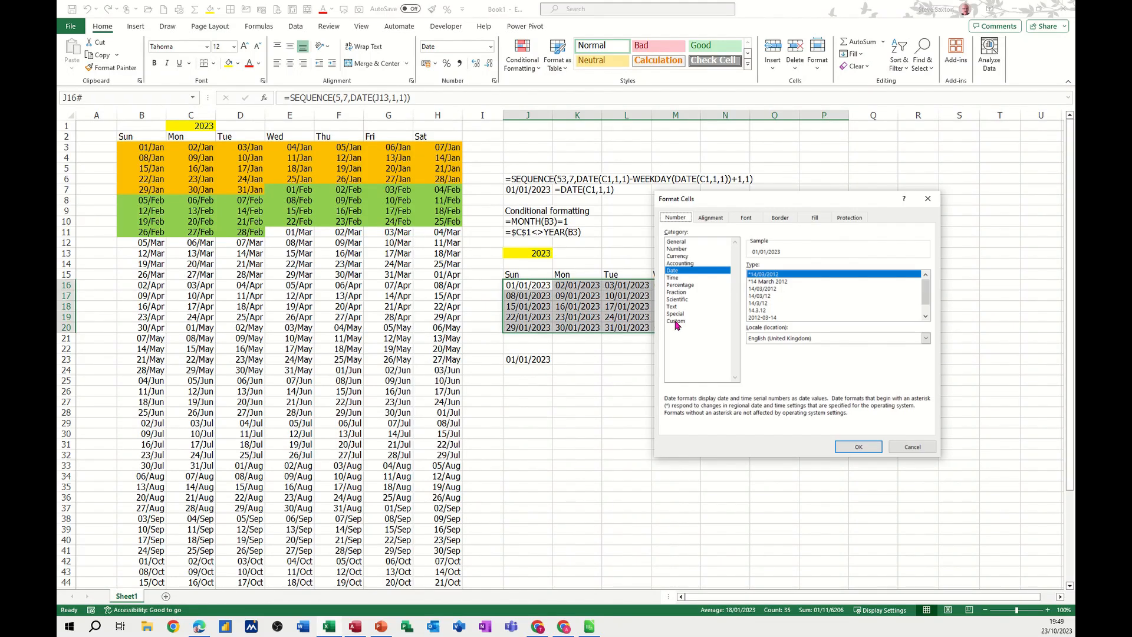
pyautogui.click(676, 321)
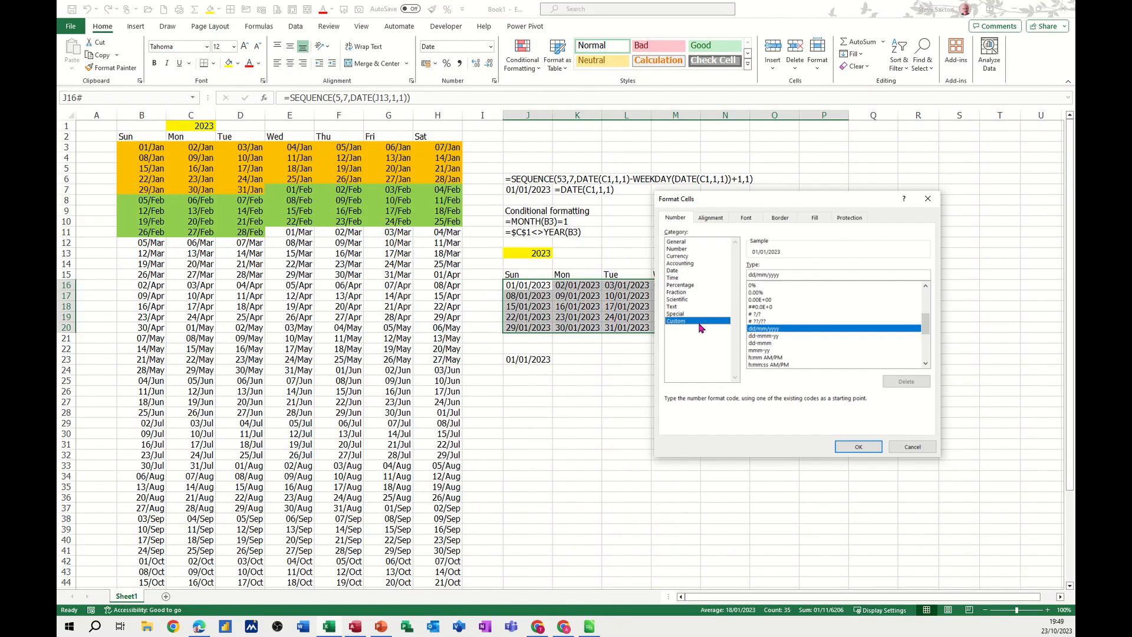
pyautogui.click(798, 276)
pyautogui.press('BackSpace')
pyautogui.press('BackSpace')
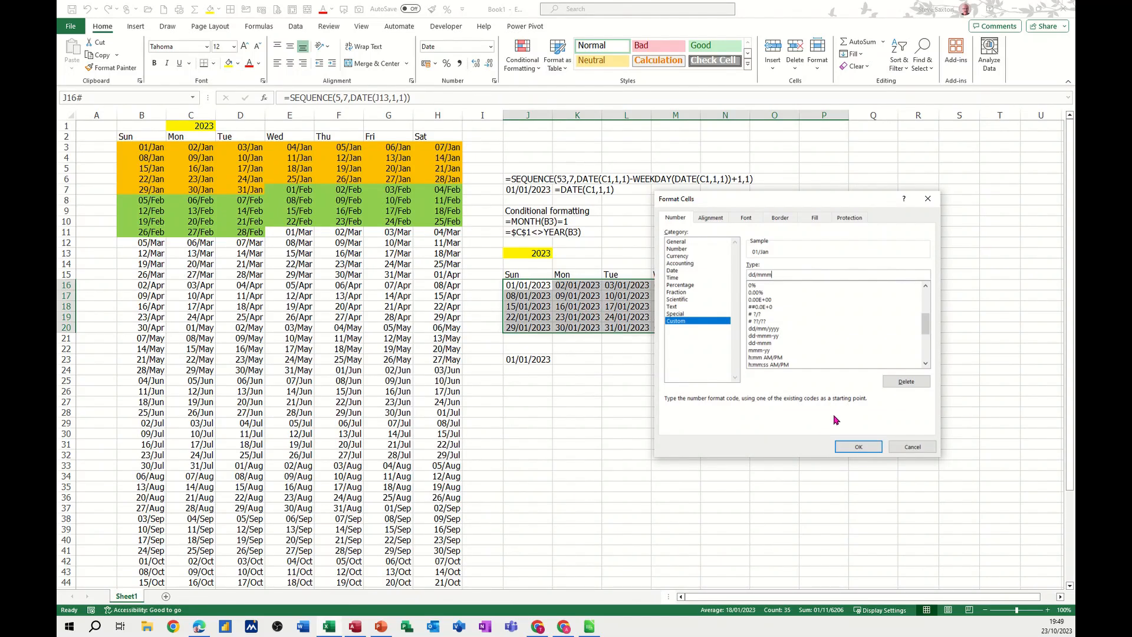
pyautogui.click(862, 446)
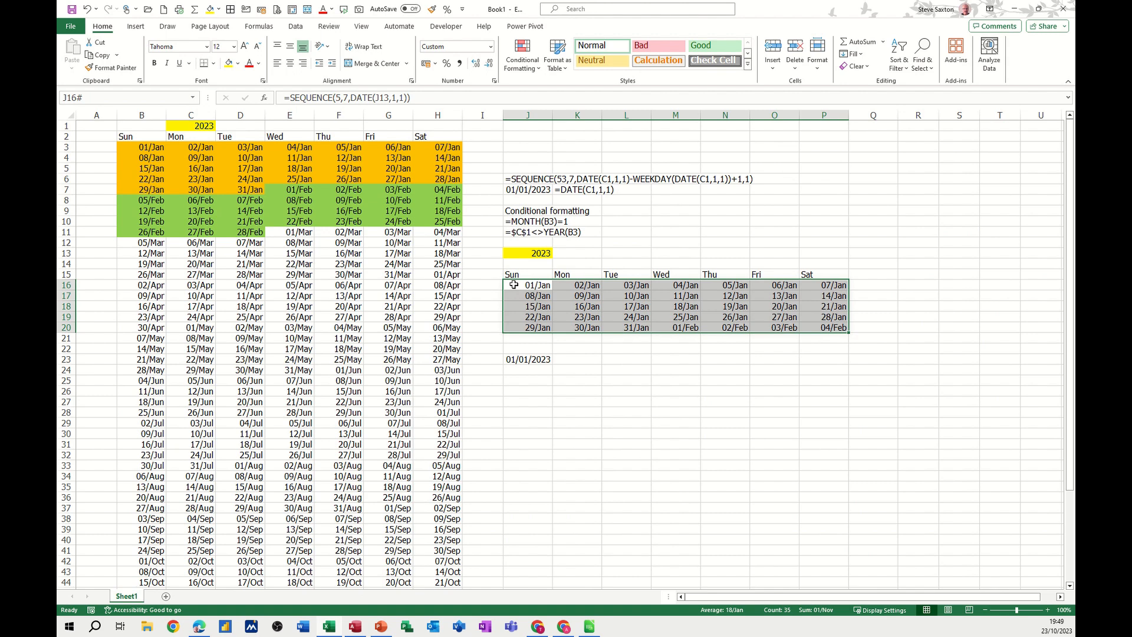
# - Set the year in J13 to 2022 and check the formulas in J16 and J23
pyautogui.click(536, 254)
pyautogui.click(557, 254)
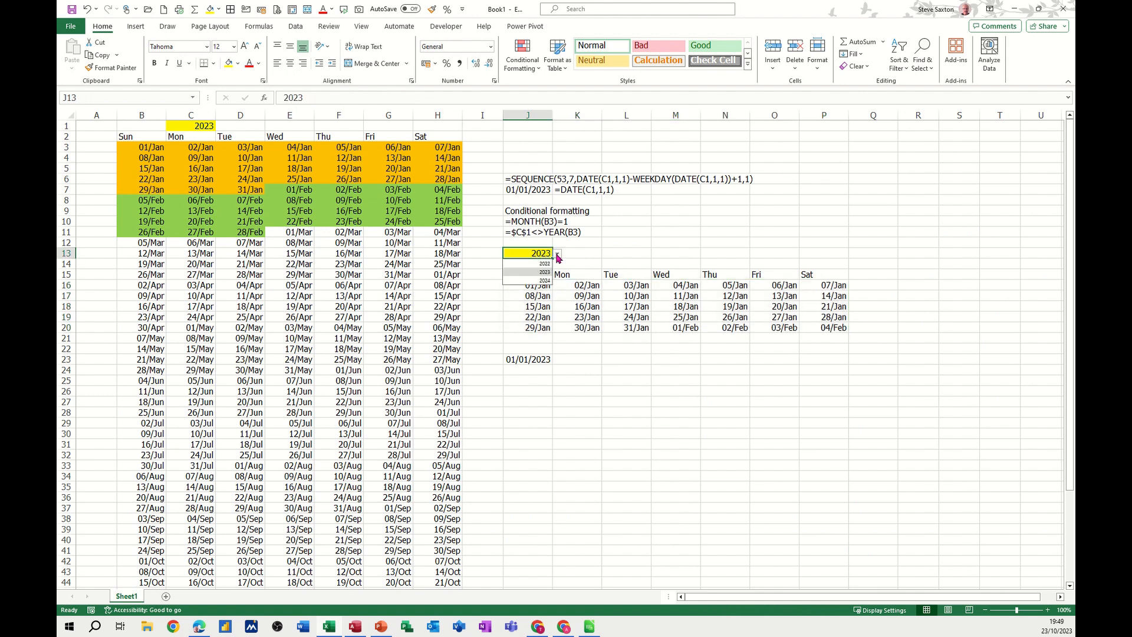
pyautogui.click(537, 264)
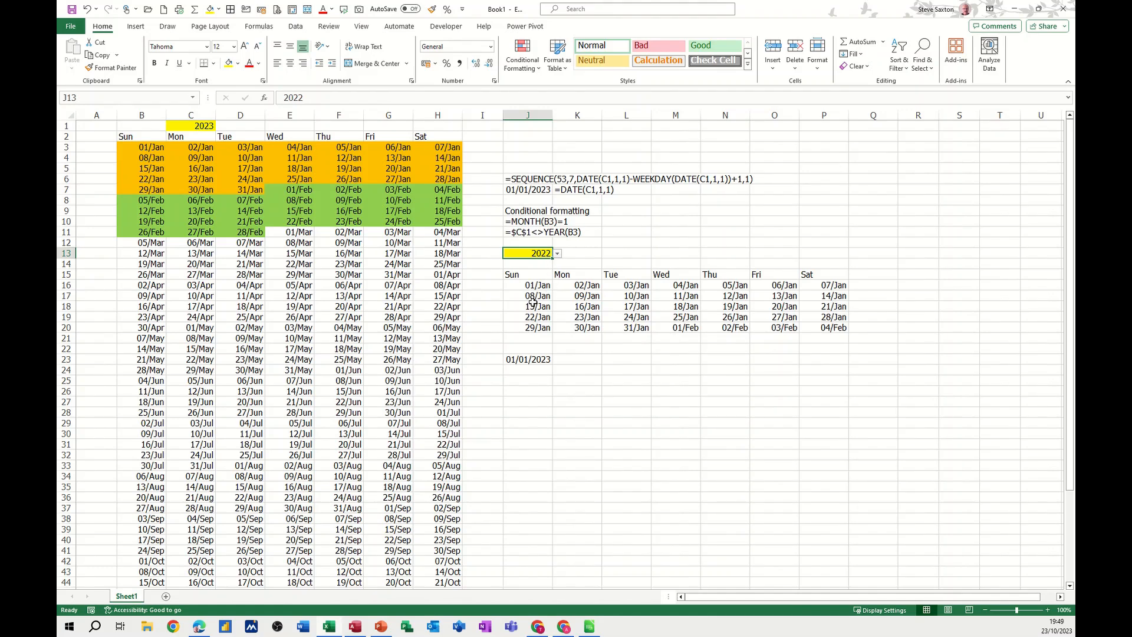
pyautogui.click(530, 284)
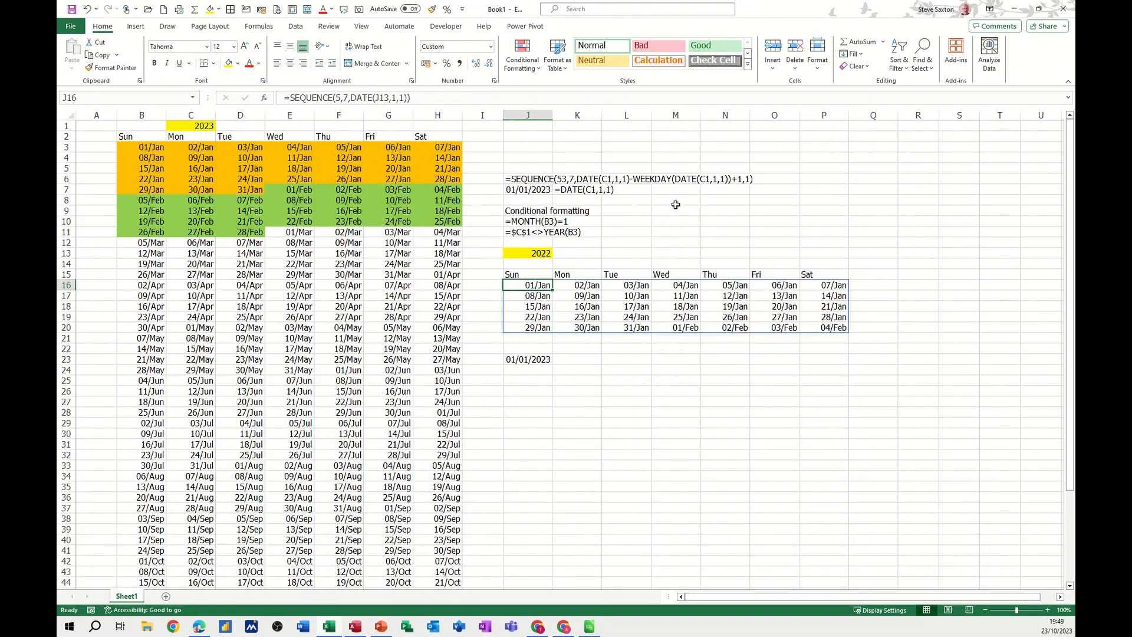
pyautogui.click(534, 360)
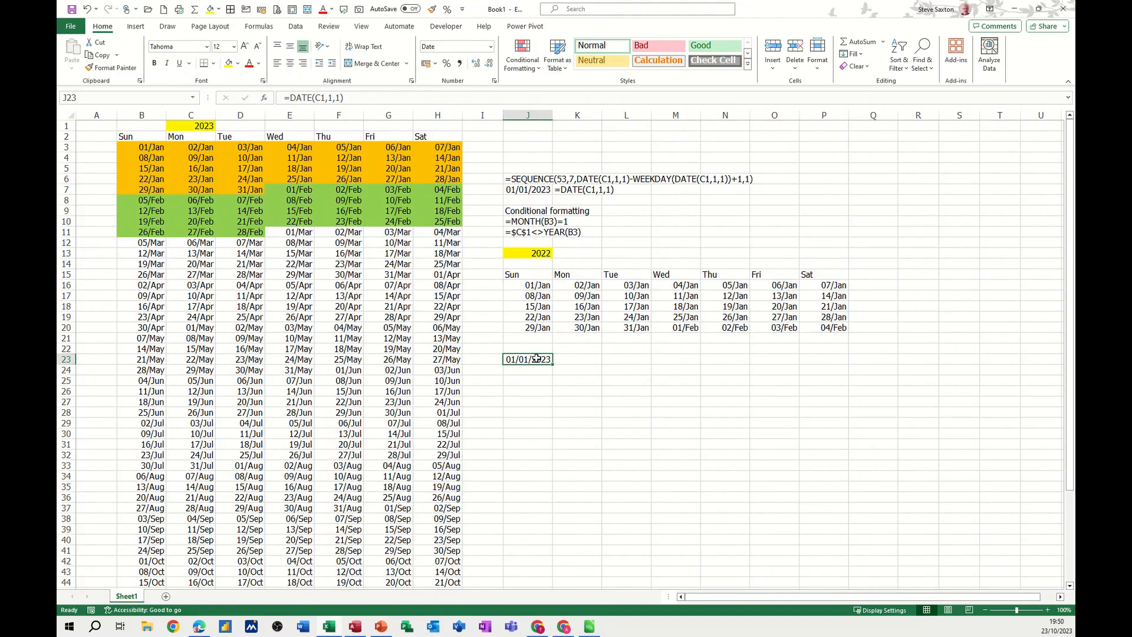
# - Enter today's date, 23/10/2023, in L24 and the formula =WEEKDAY(L24) in M24
pyautogui.click(618, 372)
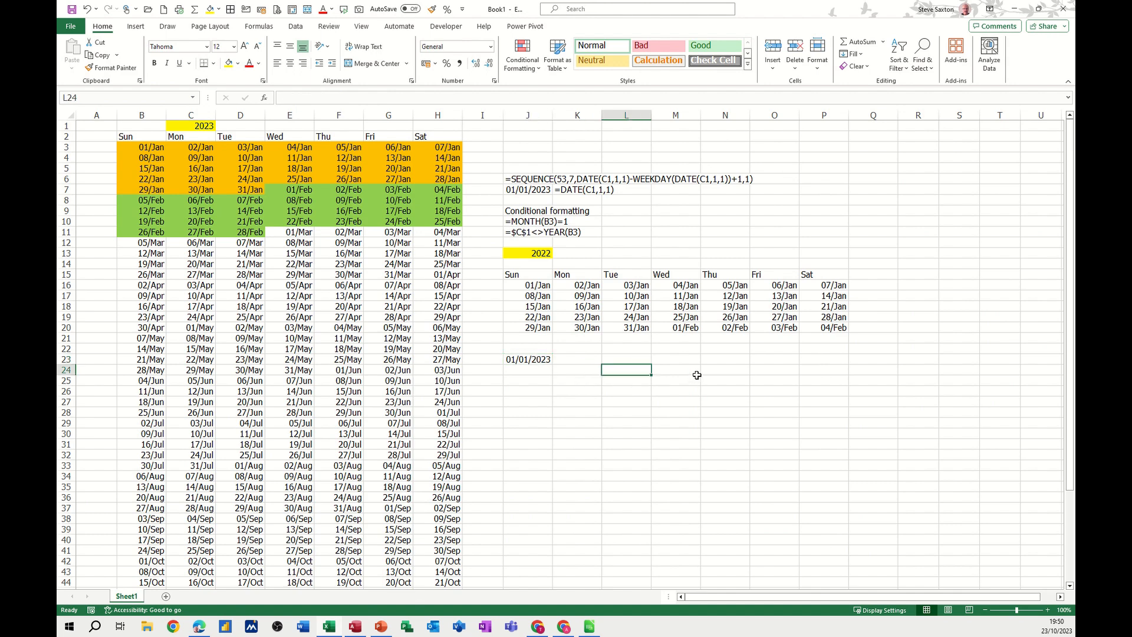
pyautogui.hotkey('ctrl', ';')
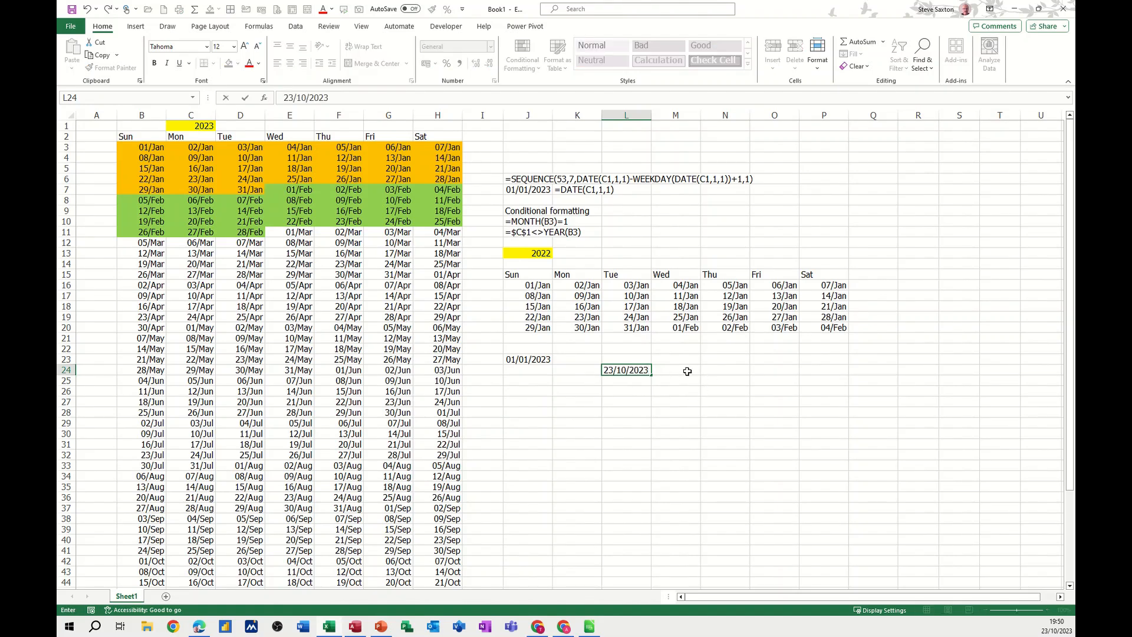
pyautogui.press('Tab')
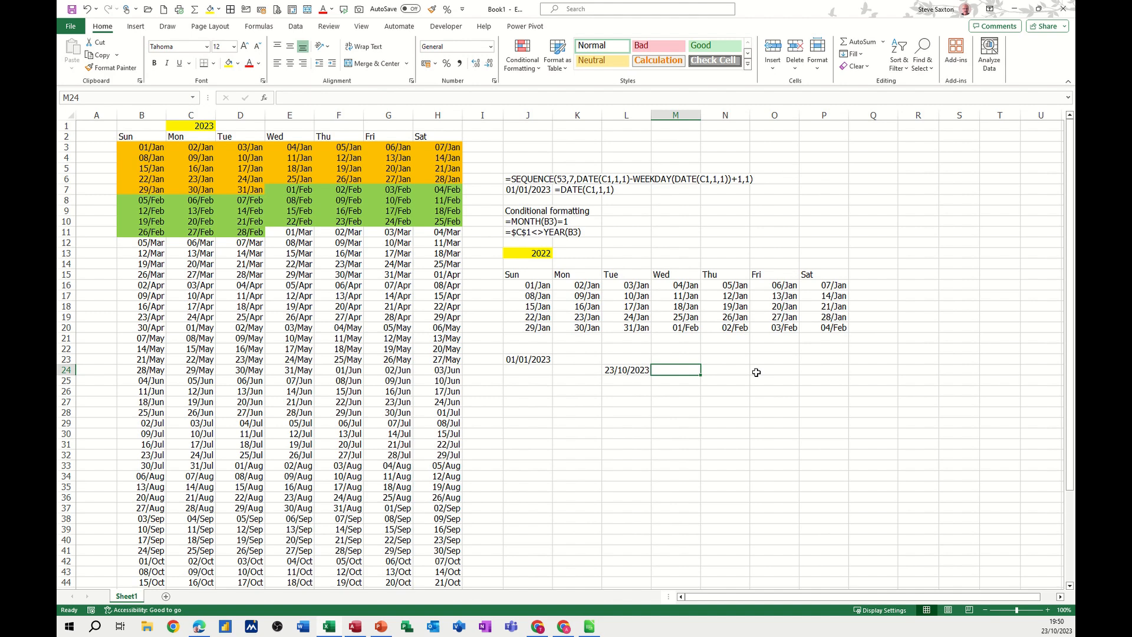
pyautogui.write('=weekday')
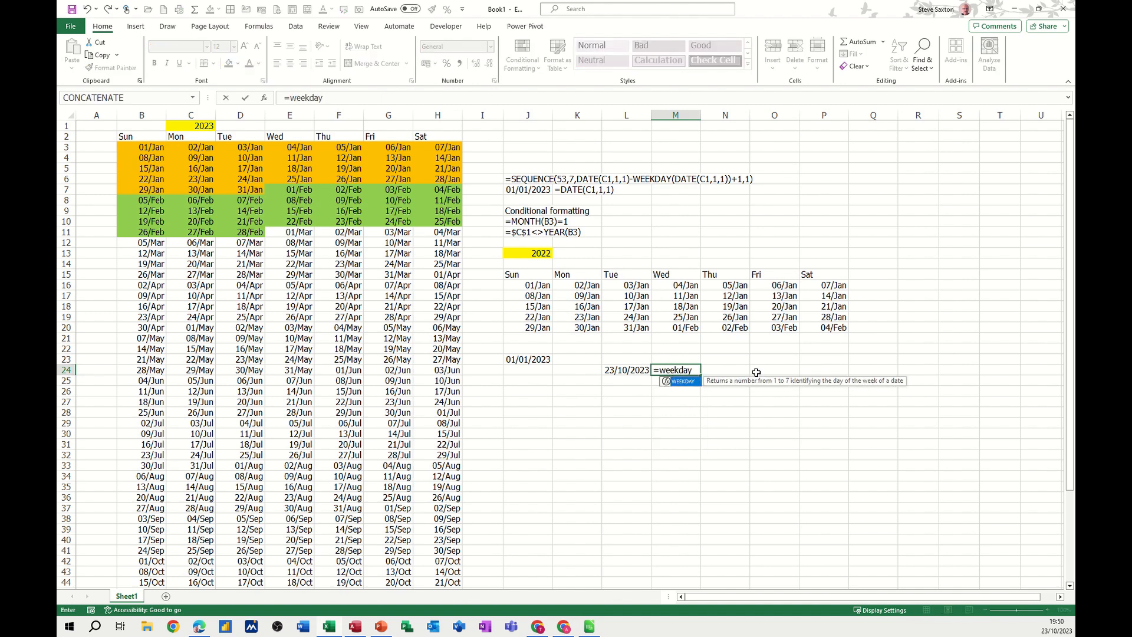
pyautogui.write('(')
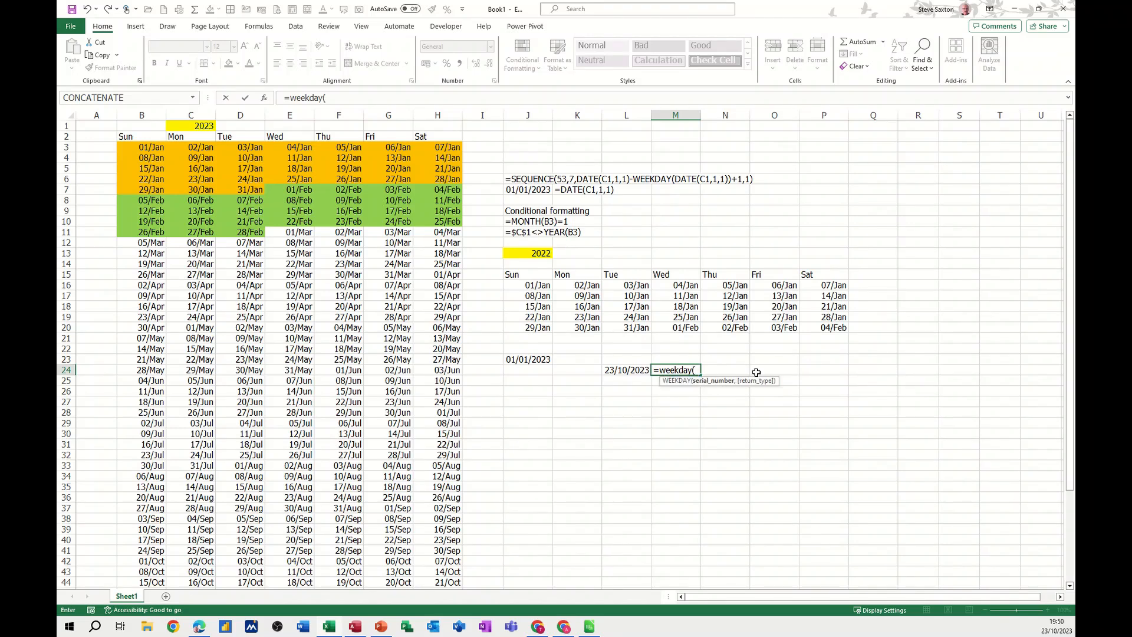
pyautogui.click(618, 371)
pyautogui.write(')')
pyautogui.press('Return')
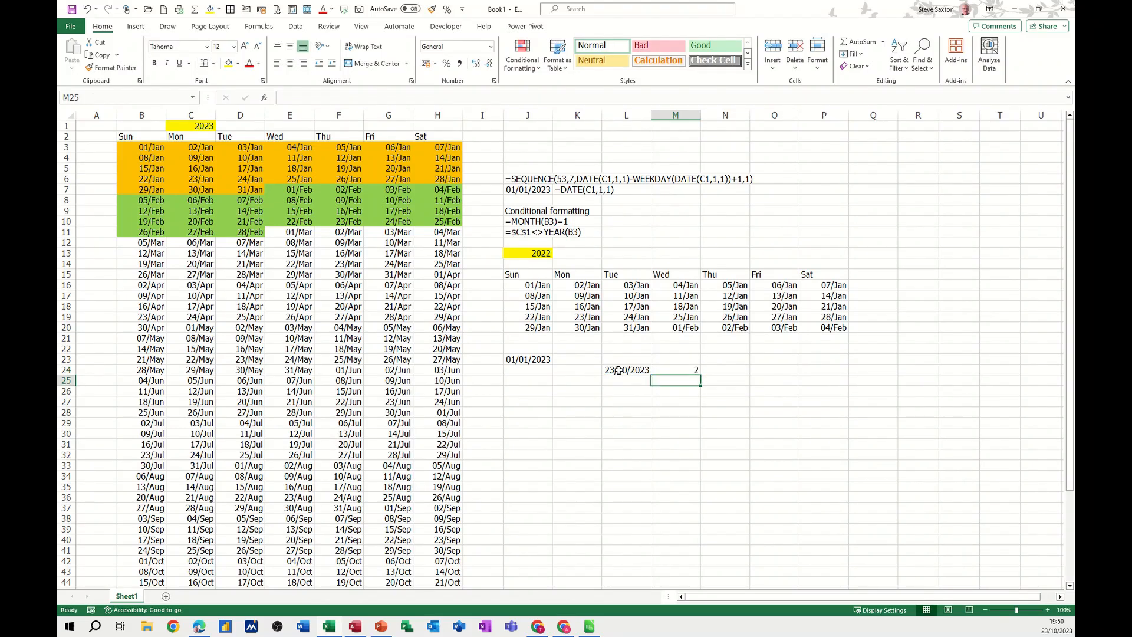
# - Examine the return type options for the WEEKDAY formula in M24
pyautogui.click(671, 370)
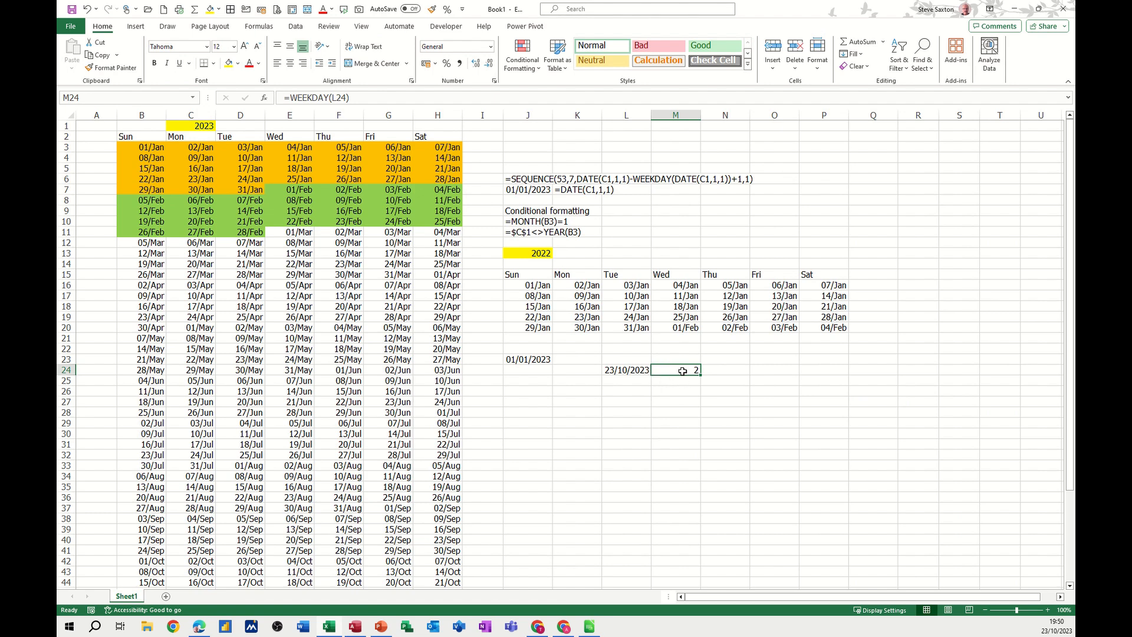
pyautogui.click(347, 98)
pyautogui.write(',')
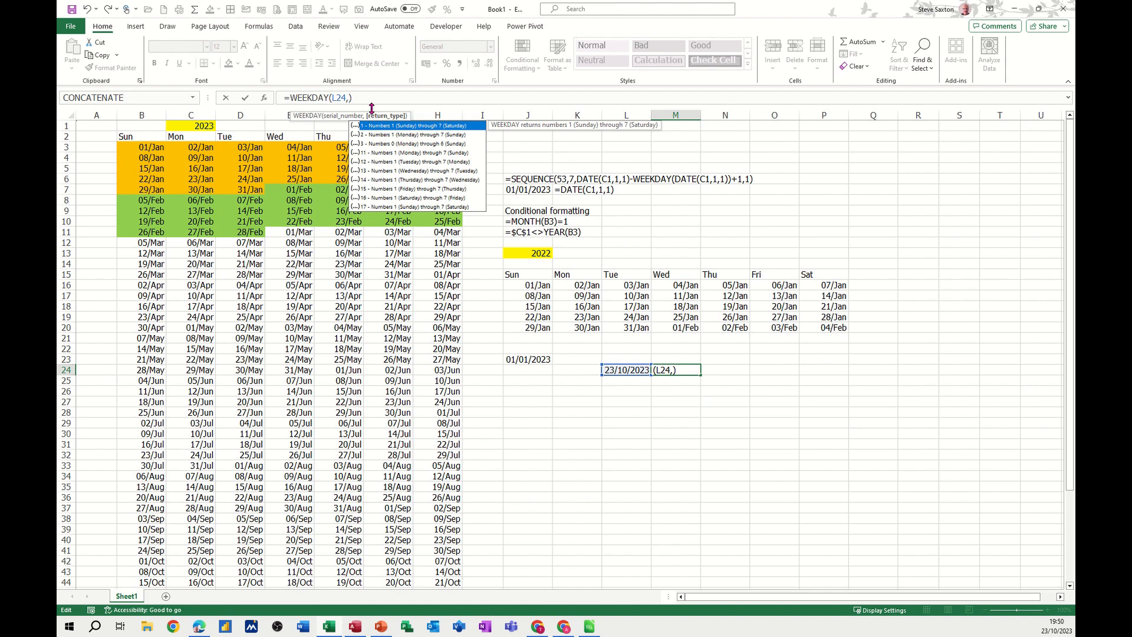
pyautogui.press('BackSpace')
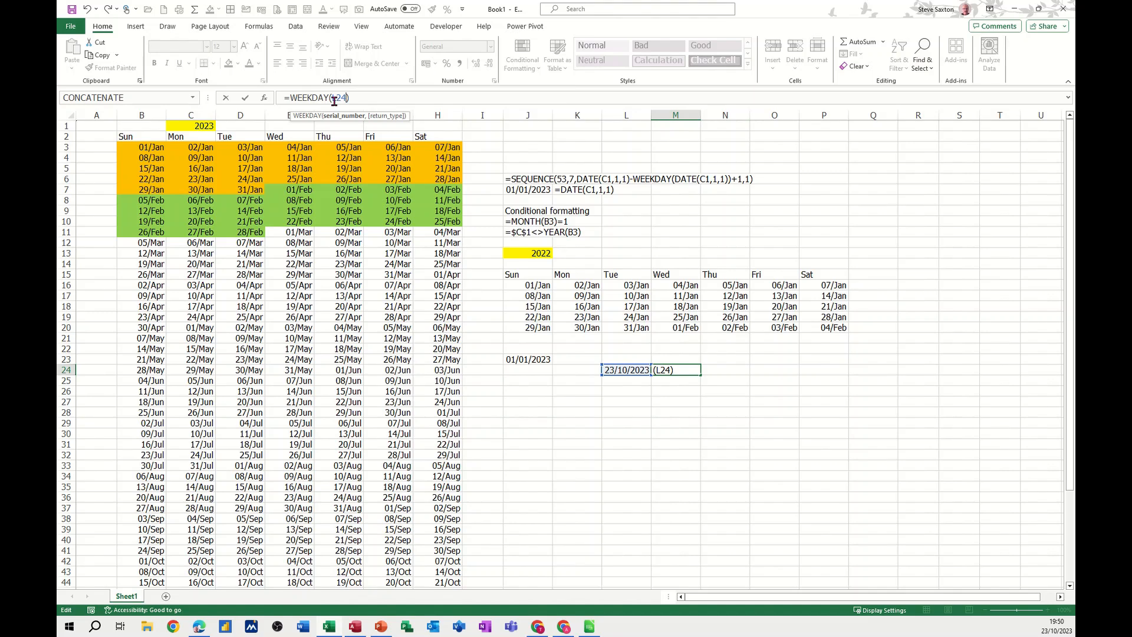
pyautogui.click(244, 97)
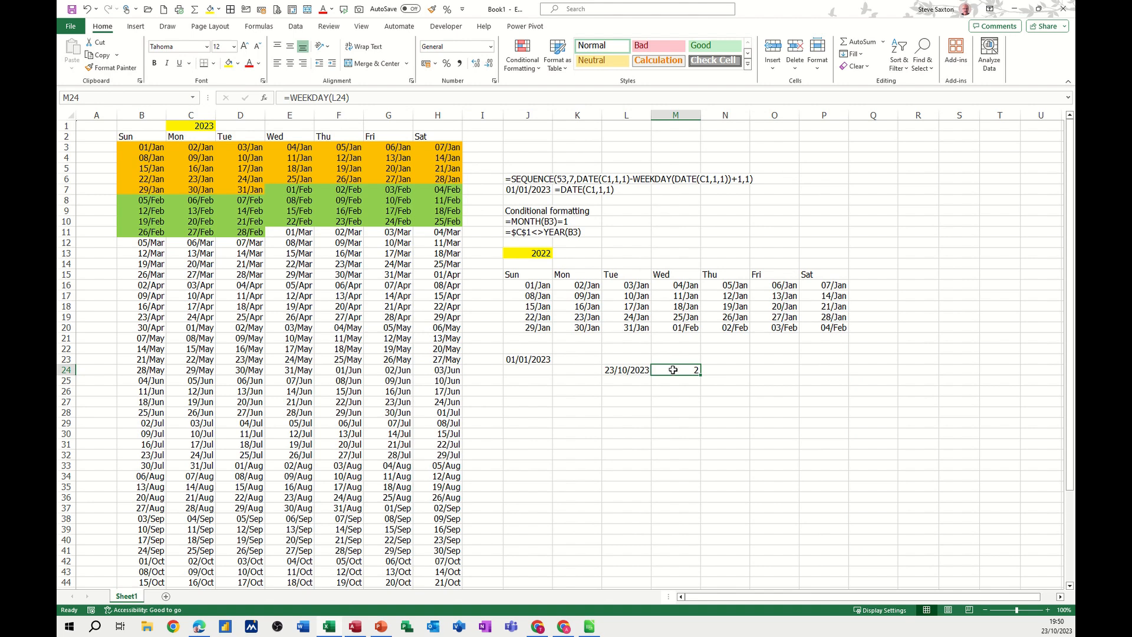
# - Clear the test dates and the WEEKDAY formula from J23:M24
pyautogui.click(541, 359)
pyautogui.moveTo(542, 359); pyautogui.dragTo(675, 376)
pyautogui.press('Delete')
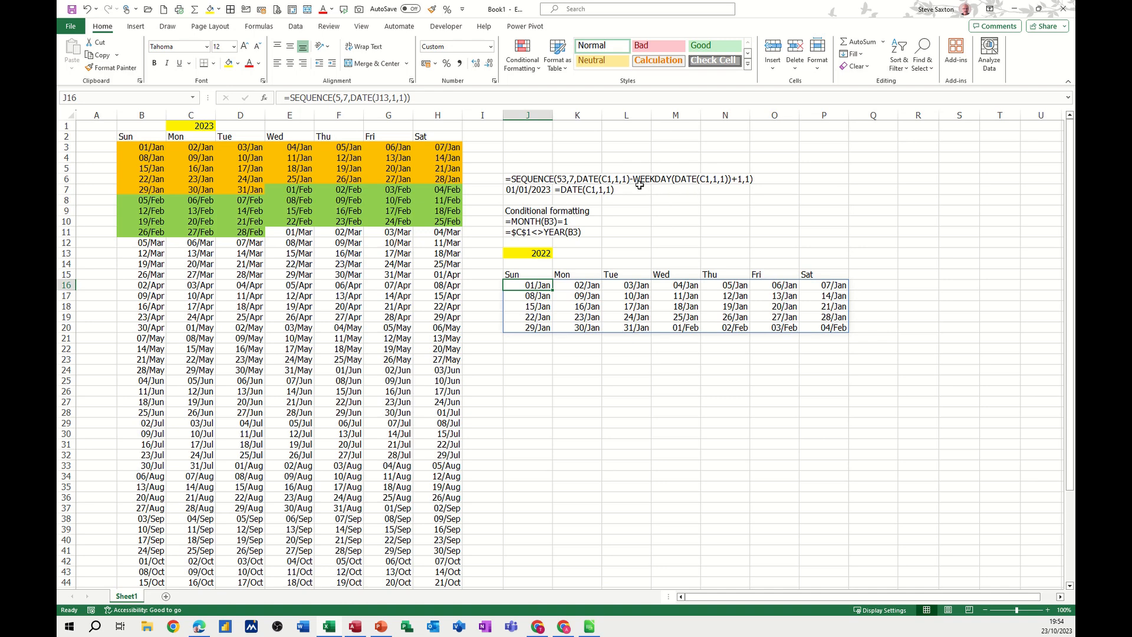
# - Subtract the weekday from the start date in J16, making the formula =SEQUENCE(5,7,DATE(J13,1,1)-WEEKDAY(DATE(J13,1,1)),1)
pyautogui.click(407, 99)
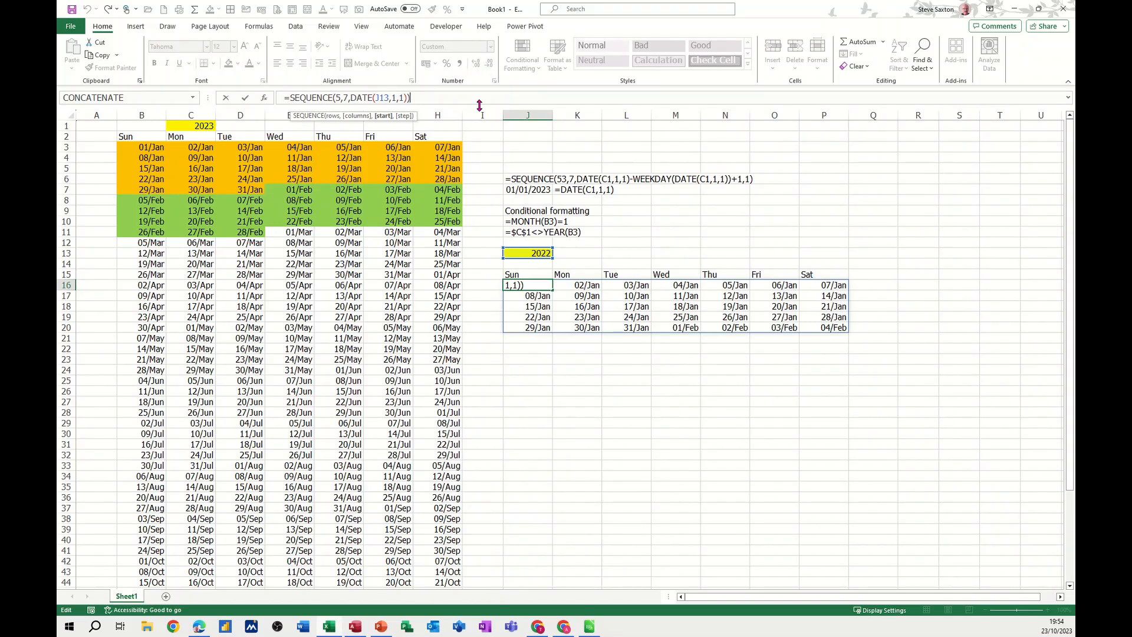
pyautogui.write('-week')
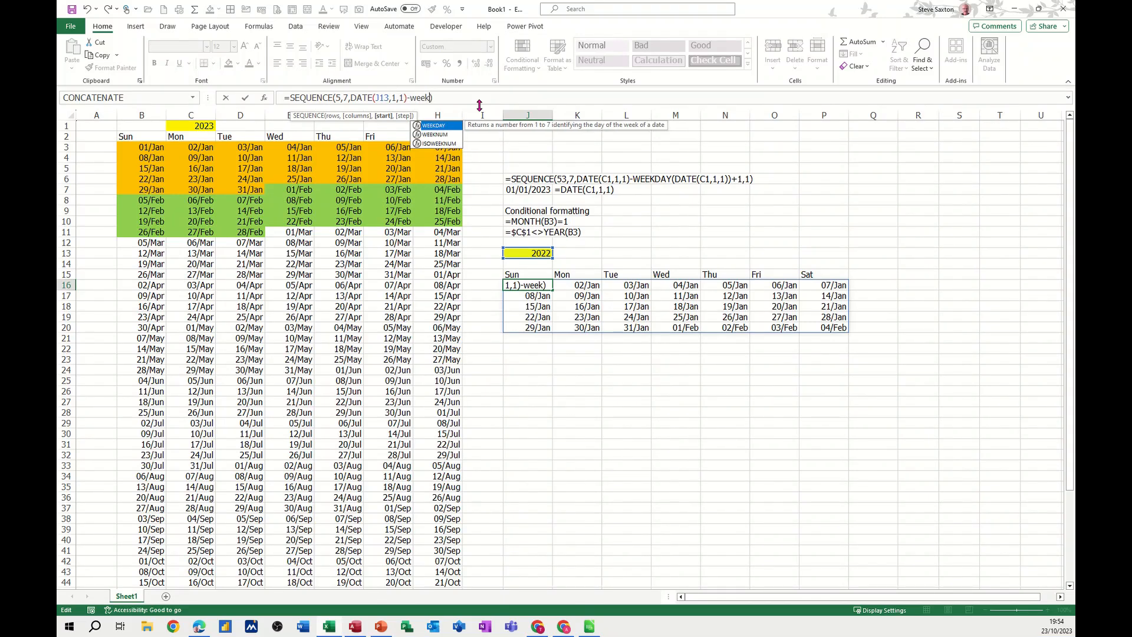
pyautogui.press('Tab')
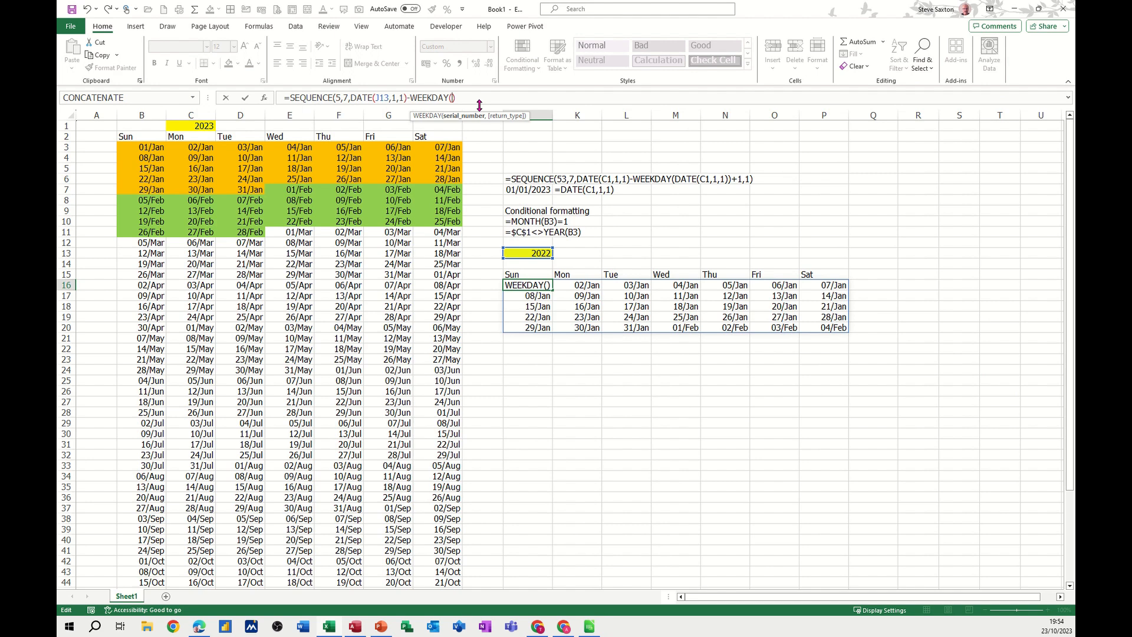
pyautogui.write('date')
pyautogui.press('Tab')
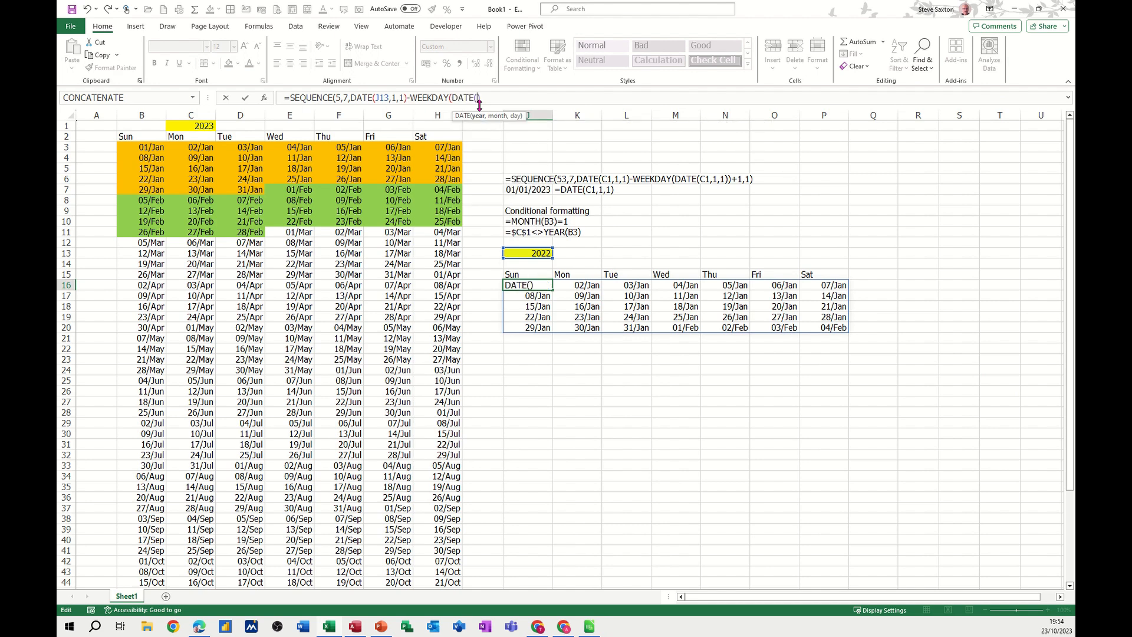
pyautogui.click(543, 254)
pyautogui.write(',1,')
pyautogui.write('13,1,1')
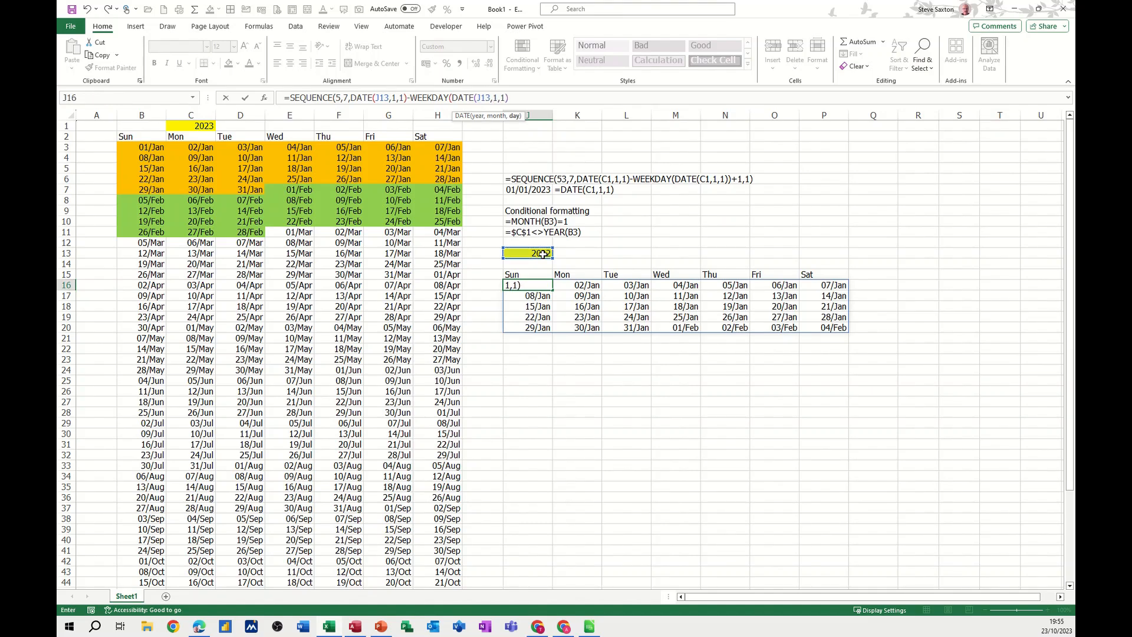
pyautogui.write(')')
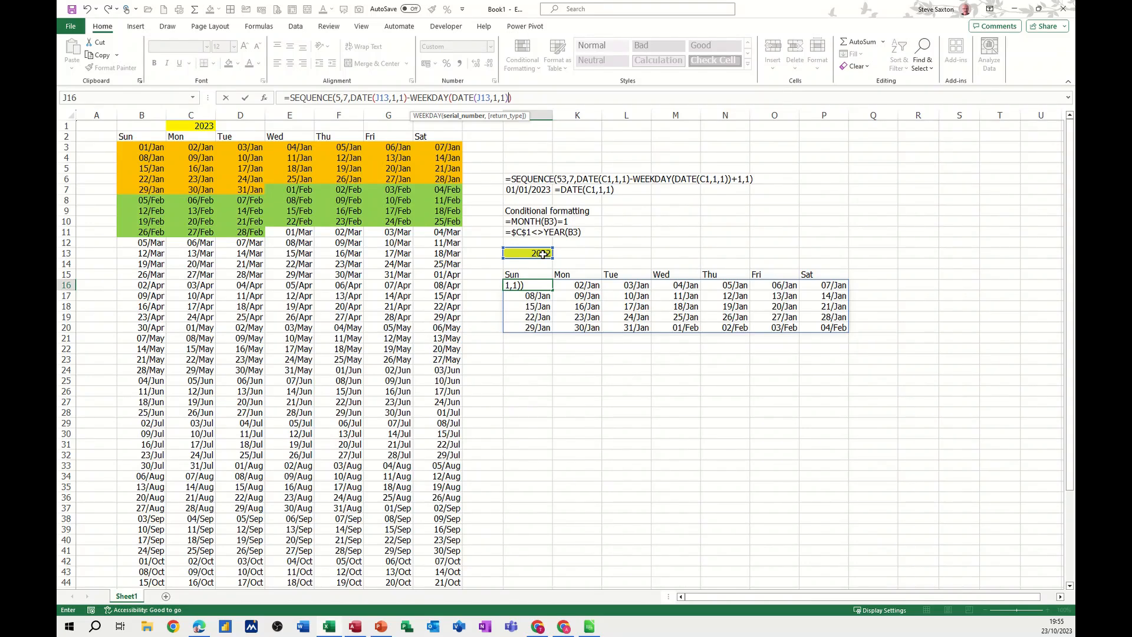
pyautogui.write(')')
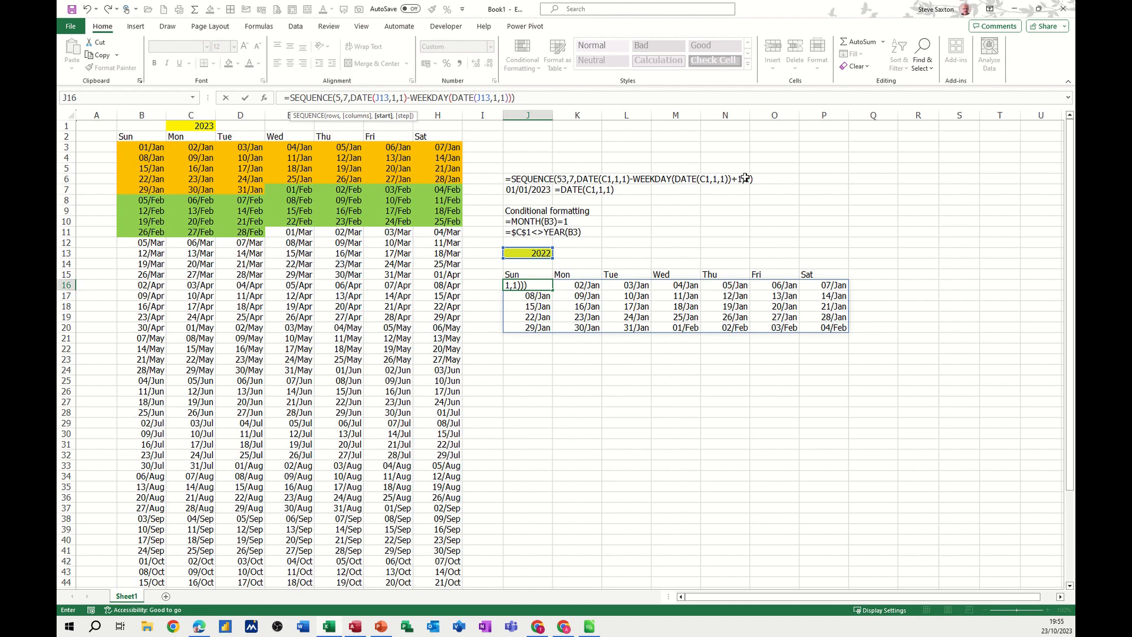
pyautogui.write(',1')
pyautogui.click(245, 98)
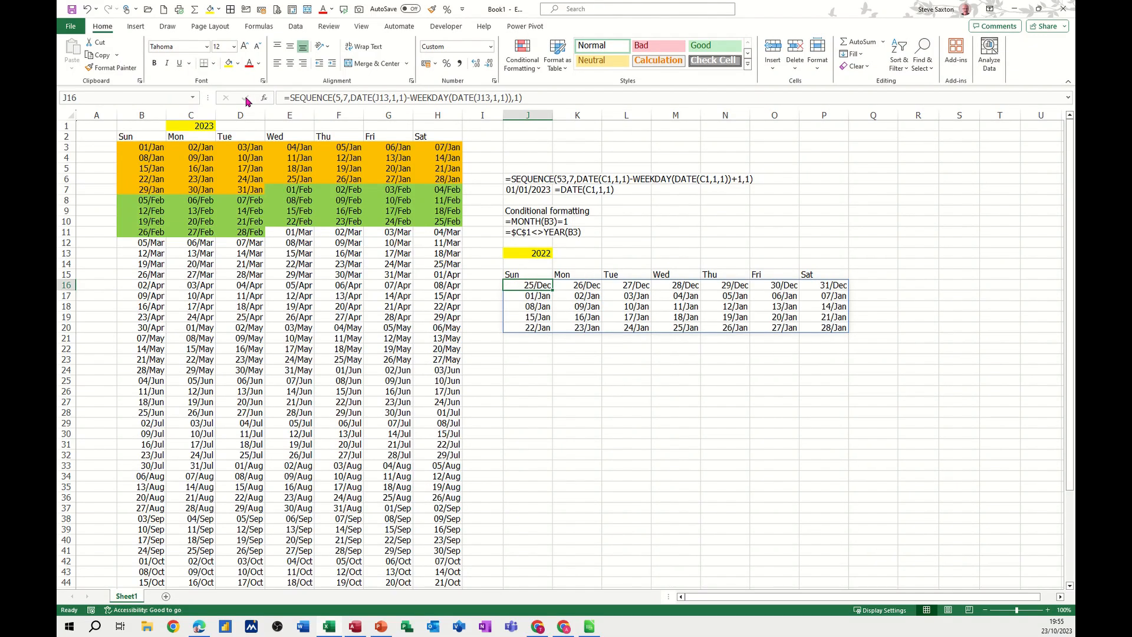
# - Set the year in J13 to 2023 and reselect the calendar formula in J16
pyautogui.click(536, 253)
pyautogui.click(558, 253)
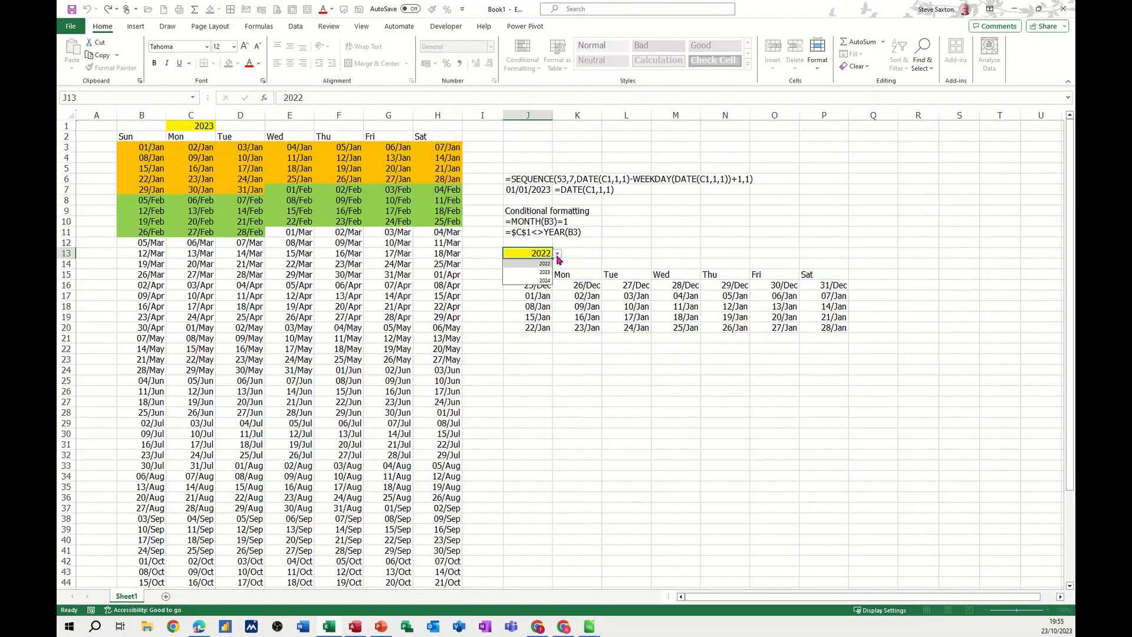
pyautogui.click(549, 271)
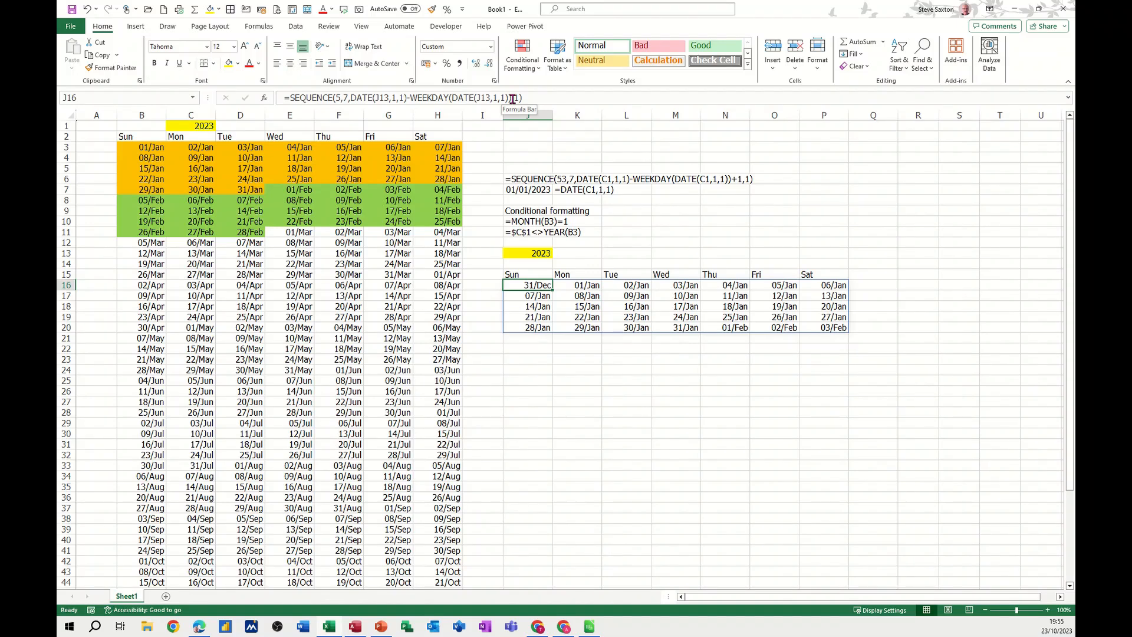
# - Add +1 after the WEEKDAY part of the J16 formula to shift the start date by one day
pyautogui.click(512, 99)
pyautogui.press('Left')
pyautogui.write('+1')
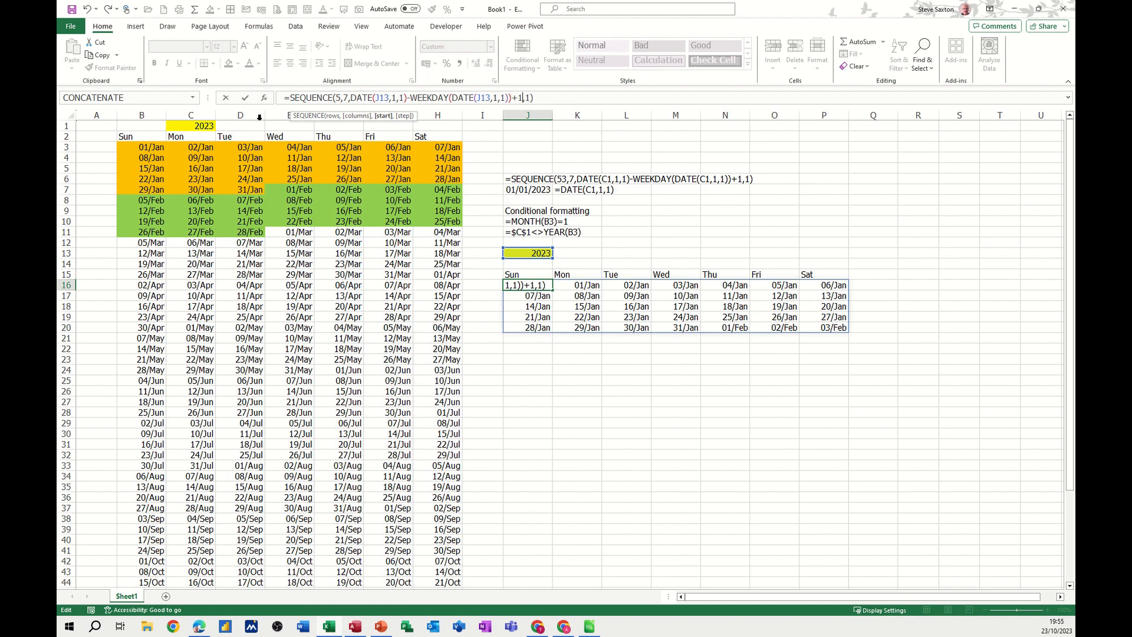
pyautogui.click(245, 98)
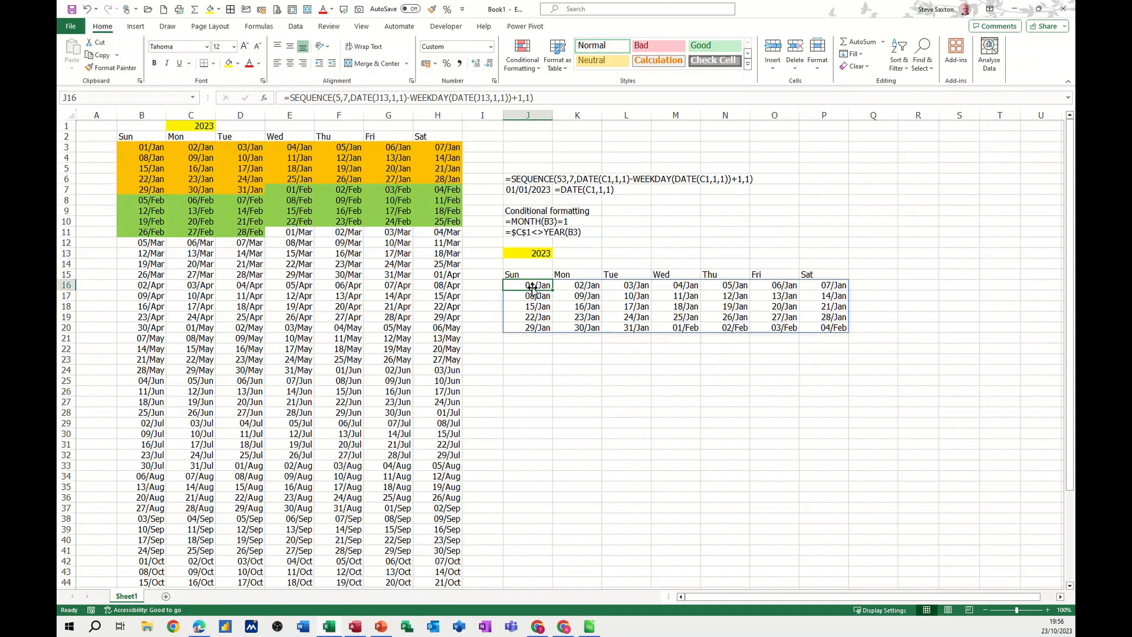
# - Extend the calendar in J16 to 15 rows by changing the rows argument of SEQUENCE
pyautogui.click(339, 97)
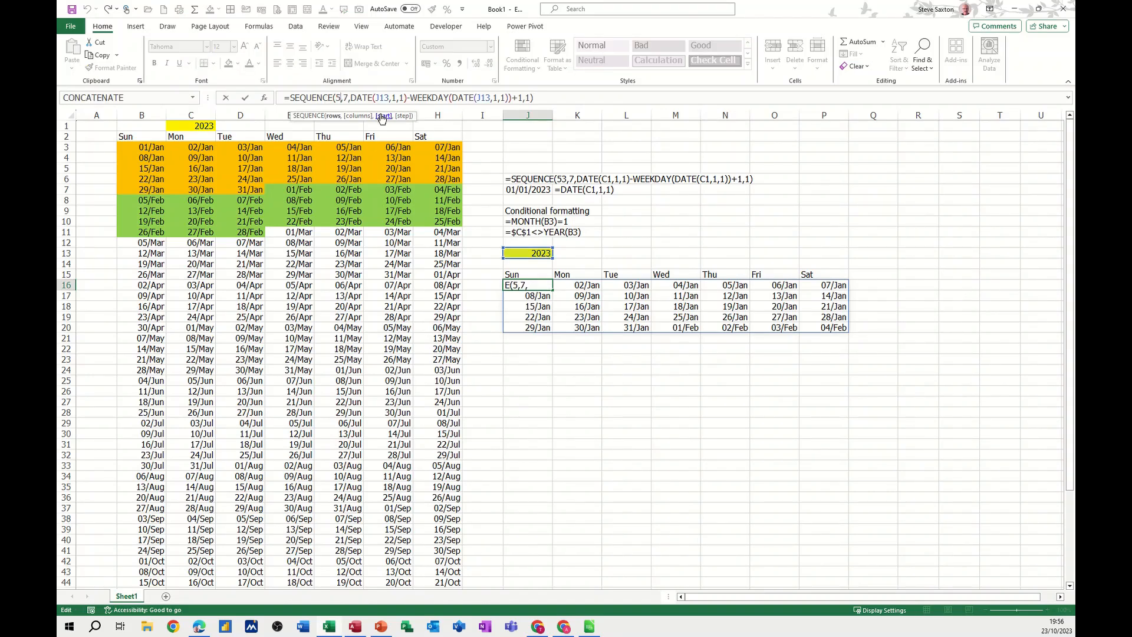
pyautogui.press('BackSpace')
pyautogui.write('15')
pyautogui.click(245, 98)
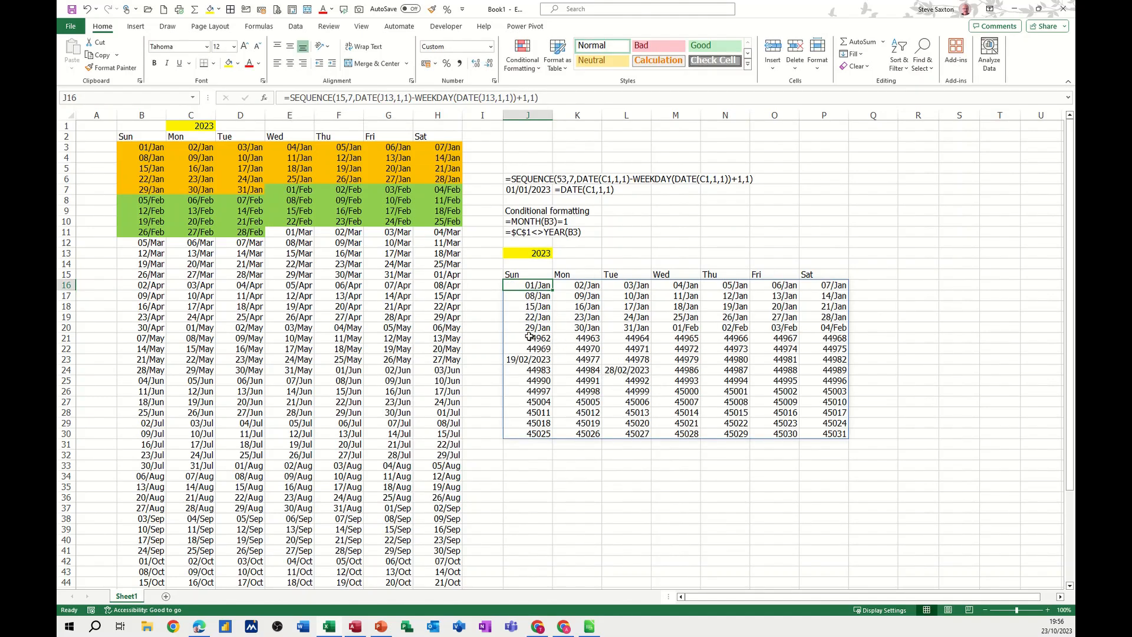
# - Apply the day/month date format of J16 to the whole calendar range J16:P30
pyautogui.moveTo(520, 284); pyautogui.dragTo(820, 434)
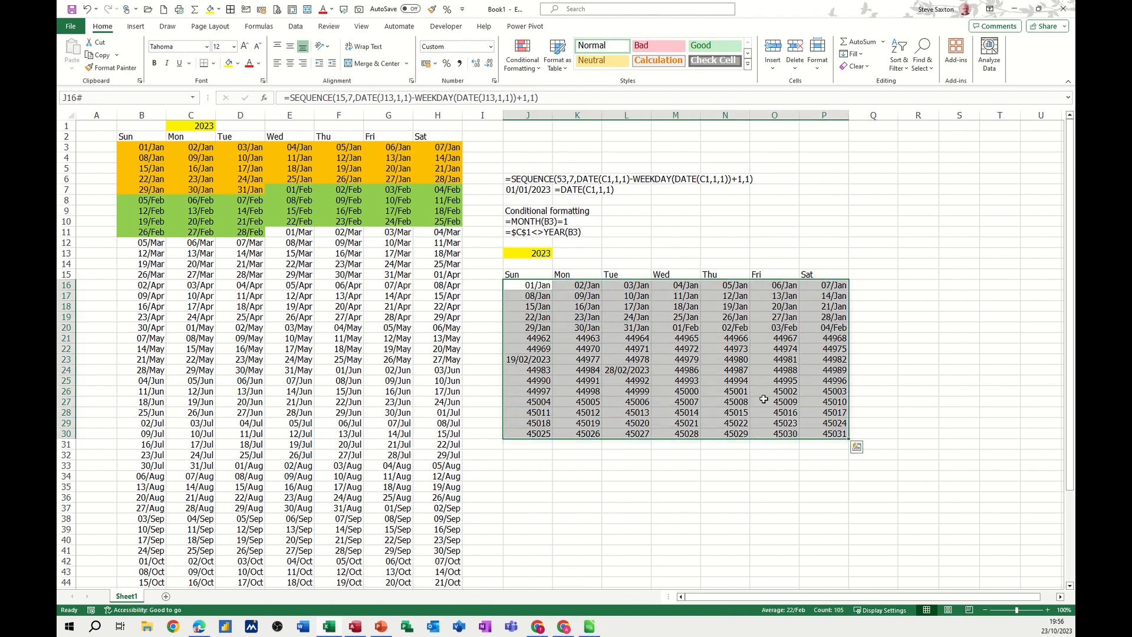
pyautogui.click(533, 287)
pyautogui.click(99, 67)
pyautogui.click(627, 391)
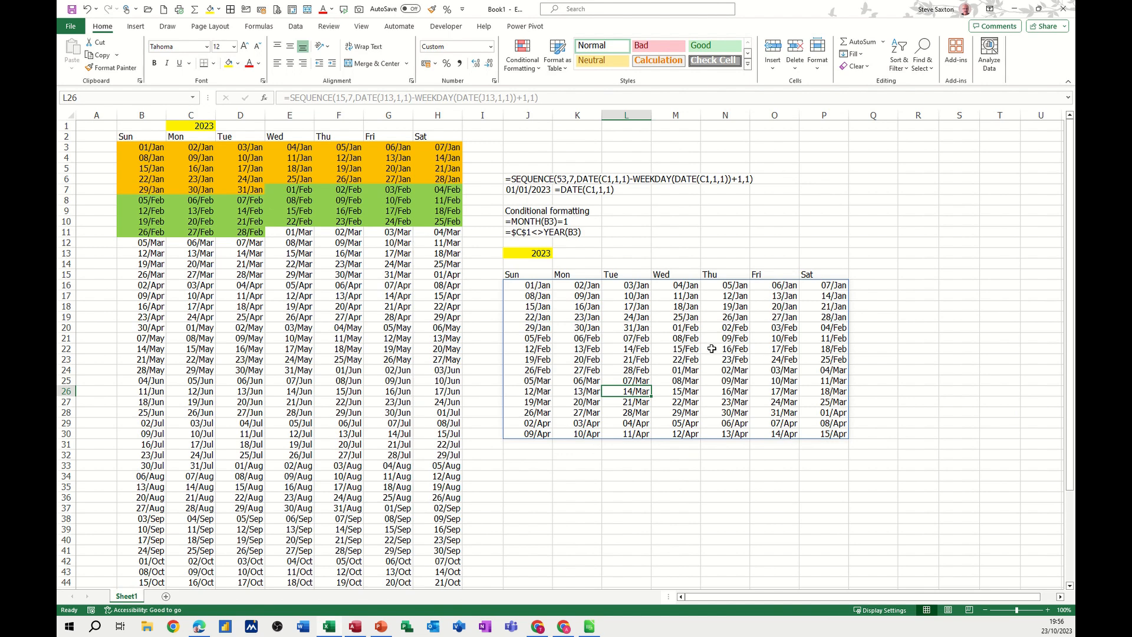
# - Set the year in J13 to 2022 and check the previous year's December dates in J16:O16
pyautogui.click(558, 315)
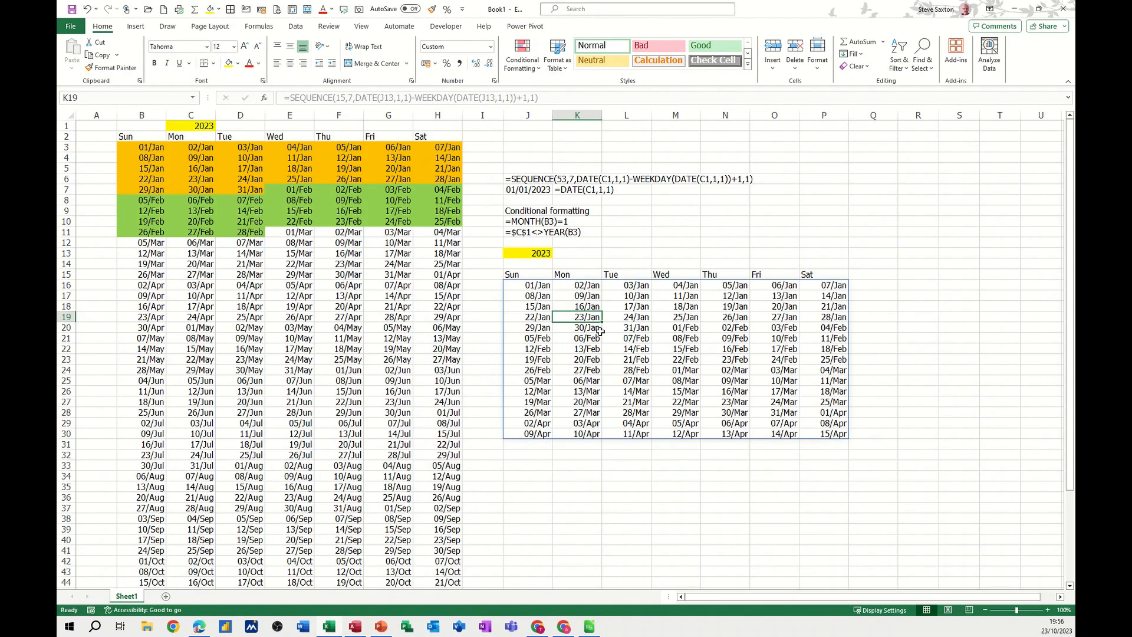
pyautogui.click(537, 252)
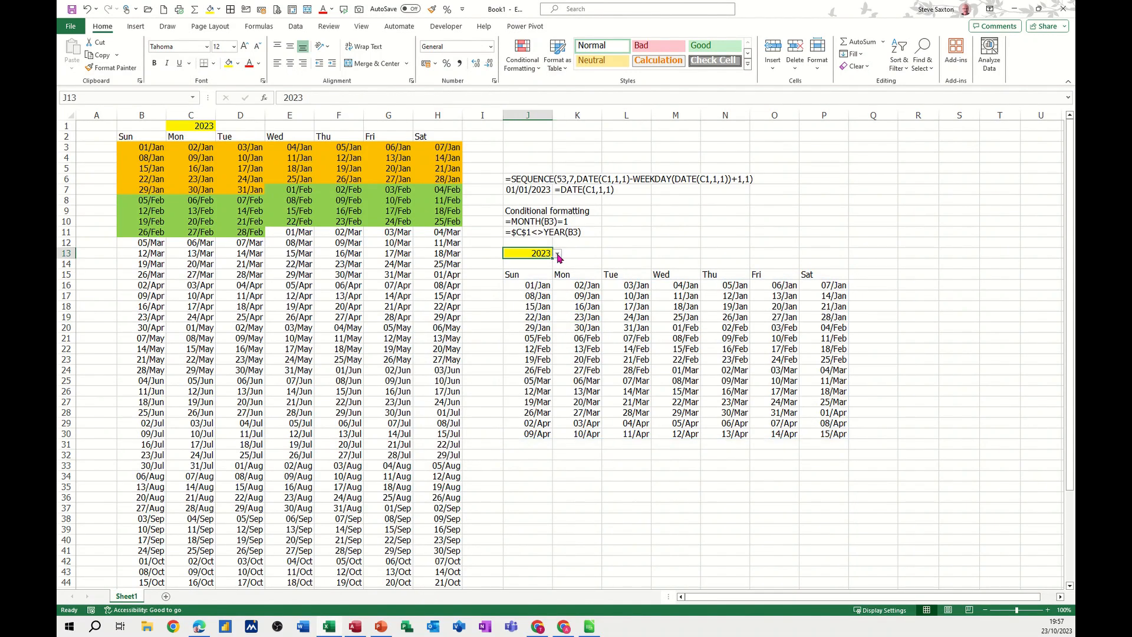
pyautogui.click(558, 254)
pyautogui.click(546, 264)
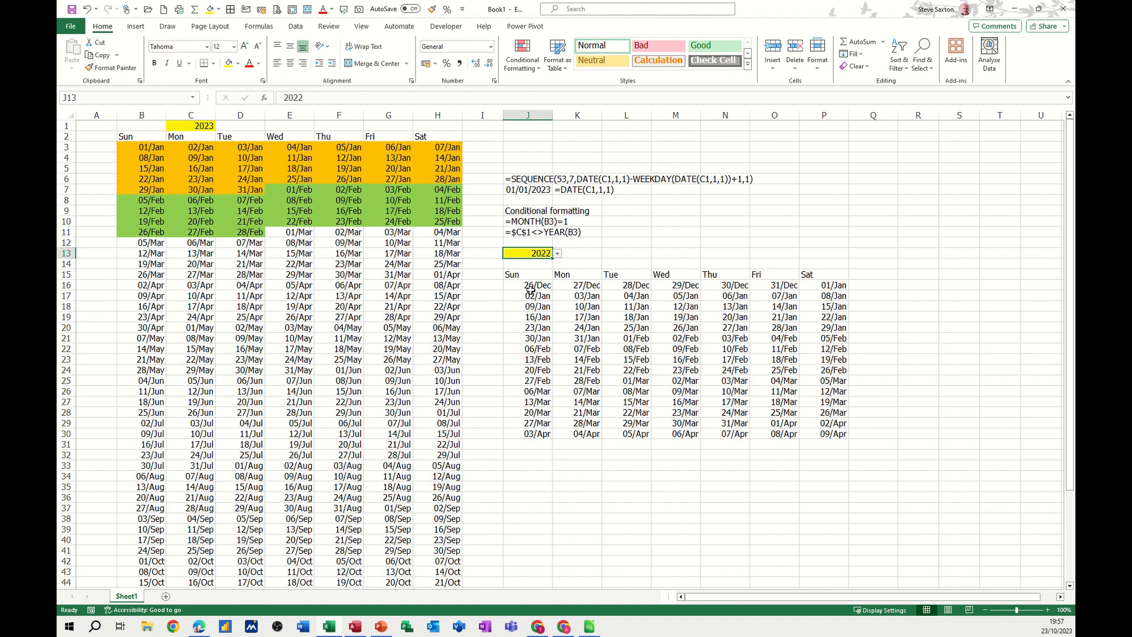
pyautogui.moveTo(527, 286); pyautogui.dragTo(720, 289)
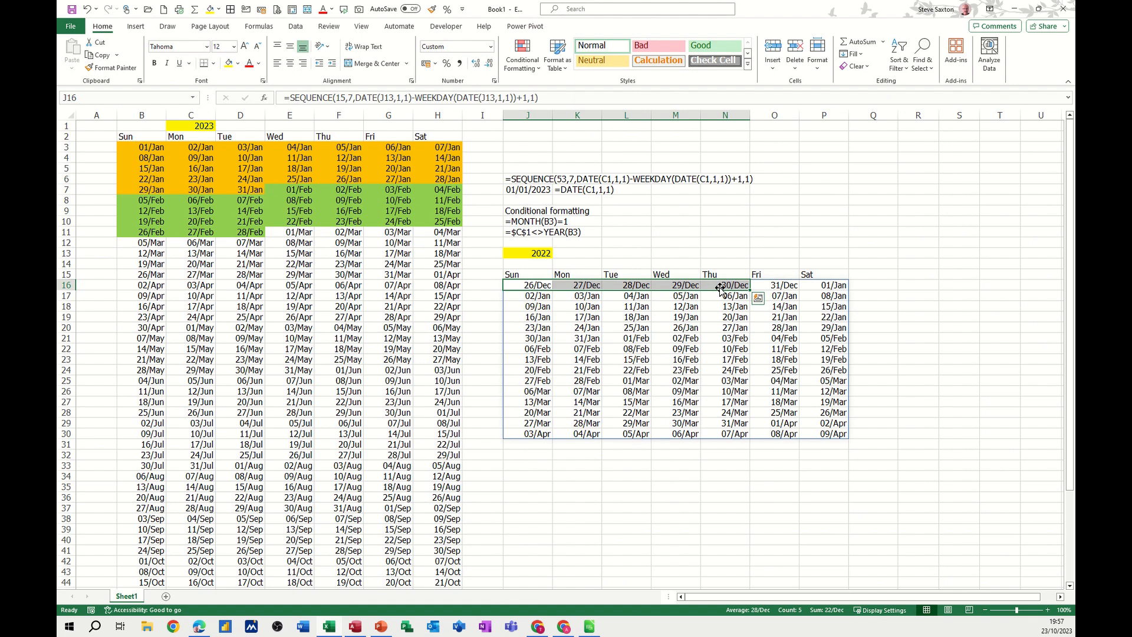
pyautogui.click(794, 285)
pyautogui.moveTo(795, 284); pyautogui.dragTo(527, 285)
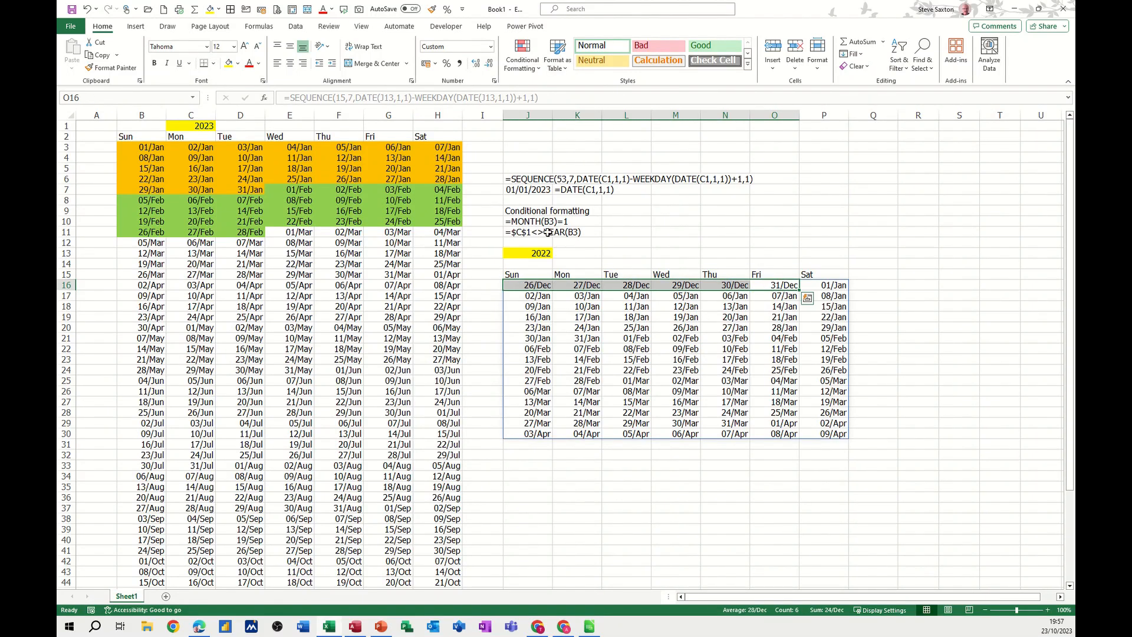
pyautogui.click(622, 350)
# - Select the calendar range J16:P30 and start a conditional formatting rule that uses a formula to determine which cells to format
pyautogui.moveTo(529, 286)
pyautogui.mouseDown()
pyautogui.moveTo(740, 372)
pyautogui.moveTo(820, 435)
pyautogui.mouseUp()
pyautogui.scroll(-7, 389, 526)
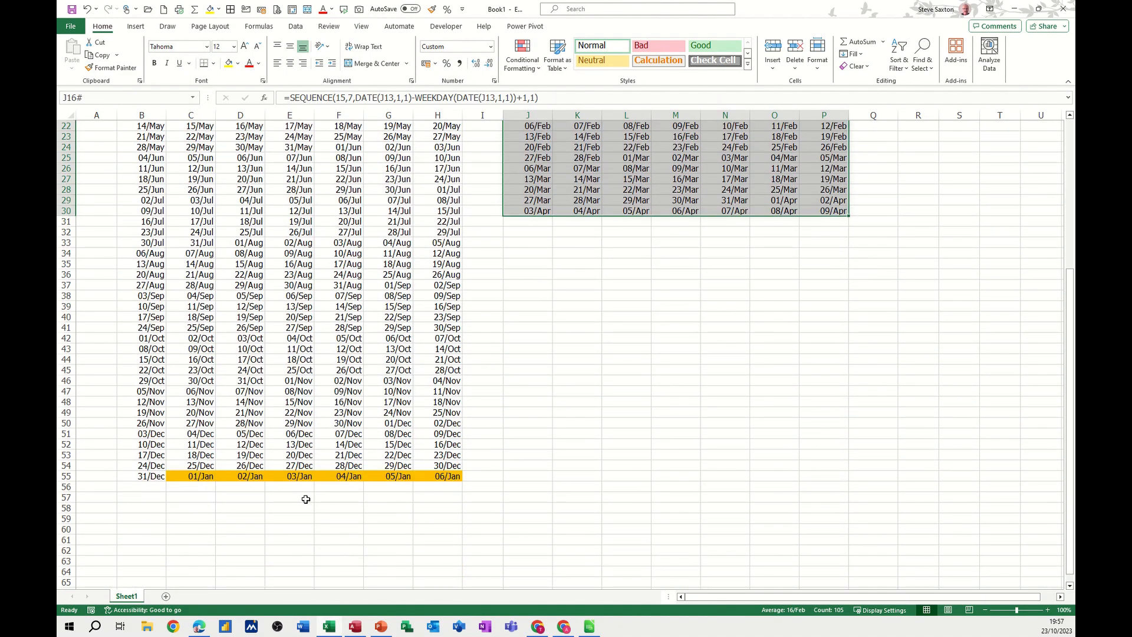
pyautogui.scroll(7, 396, 475)
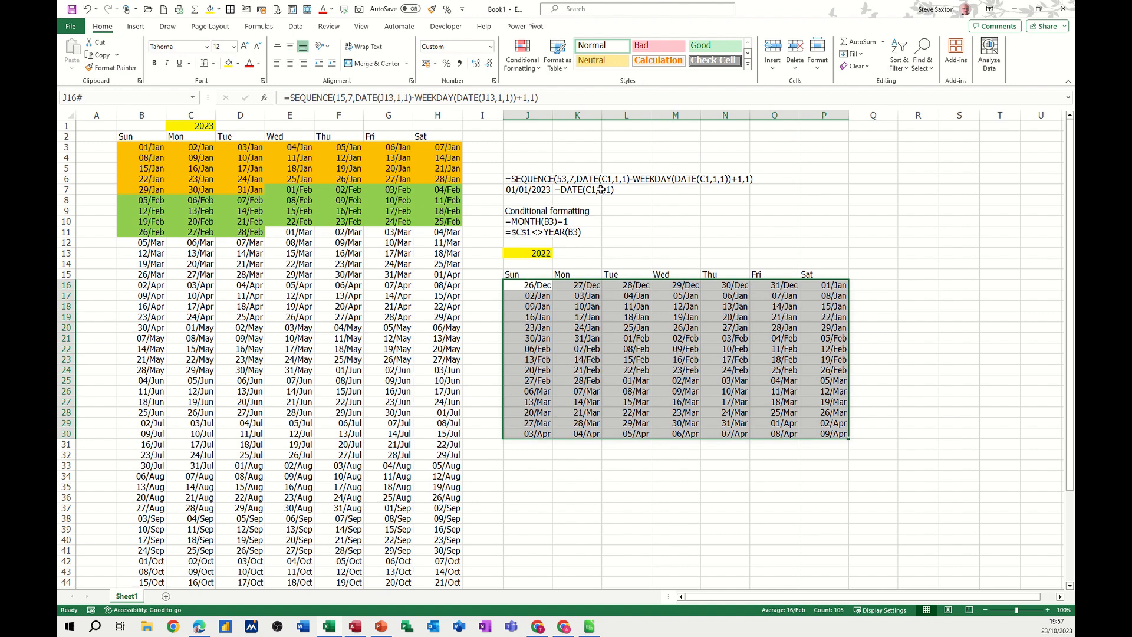
pyautogui.click(528, 69)
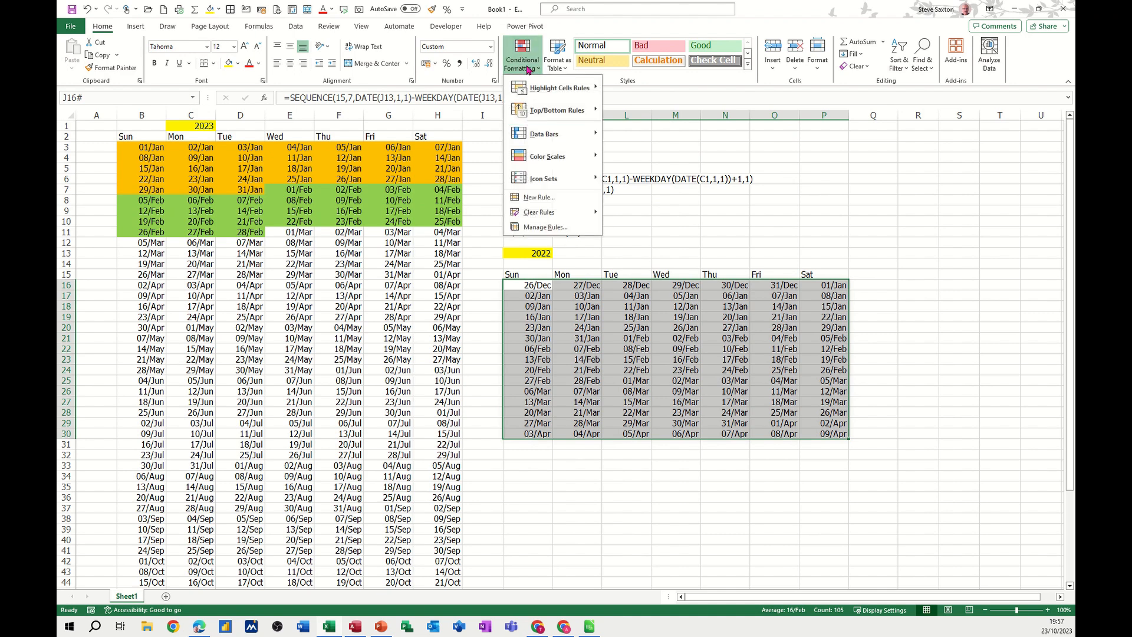
pyautogui.click(541, 227)
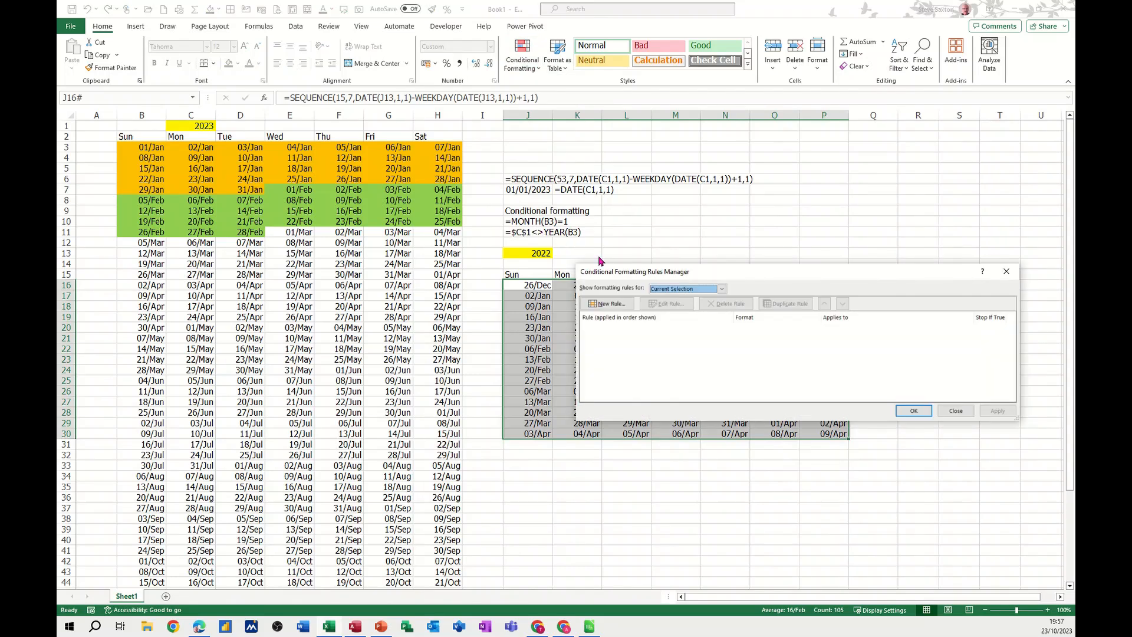
pyautogui.click(610, 304)
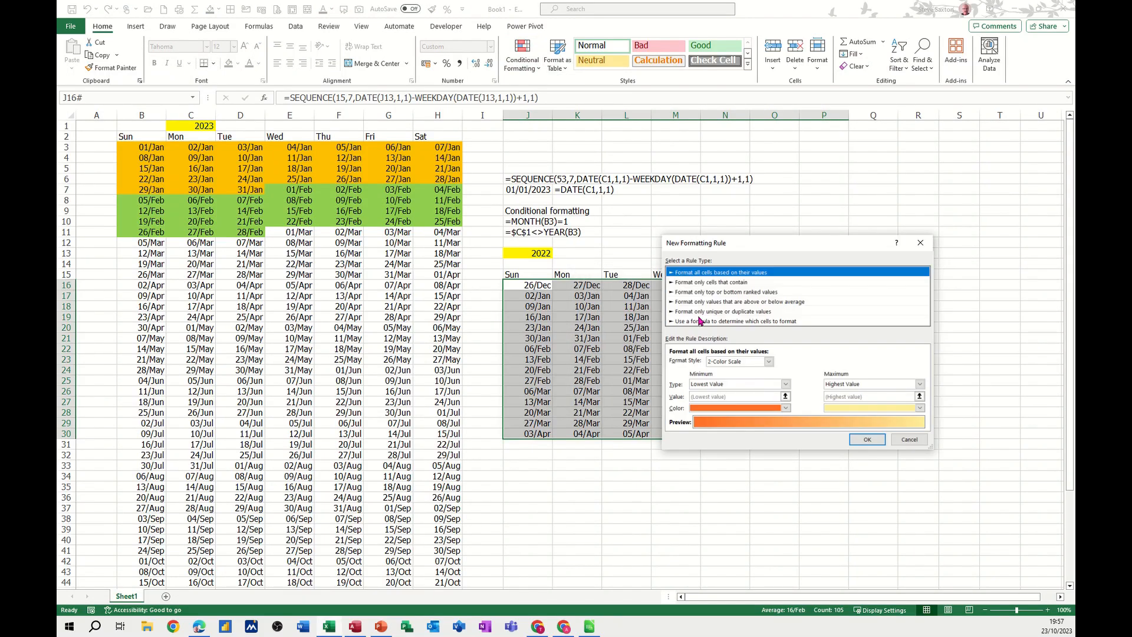
pyautogui.click(694, 321)
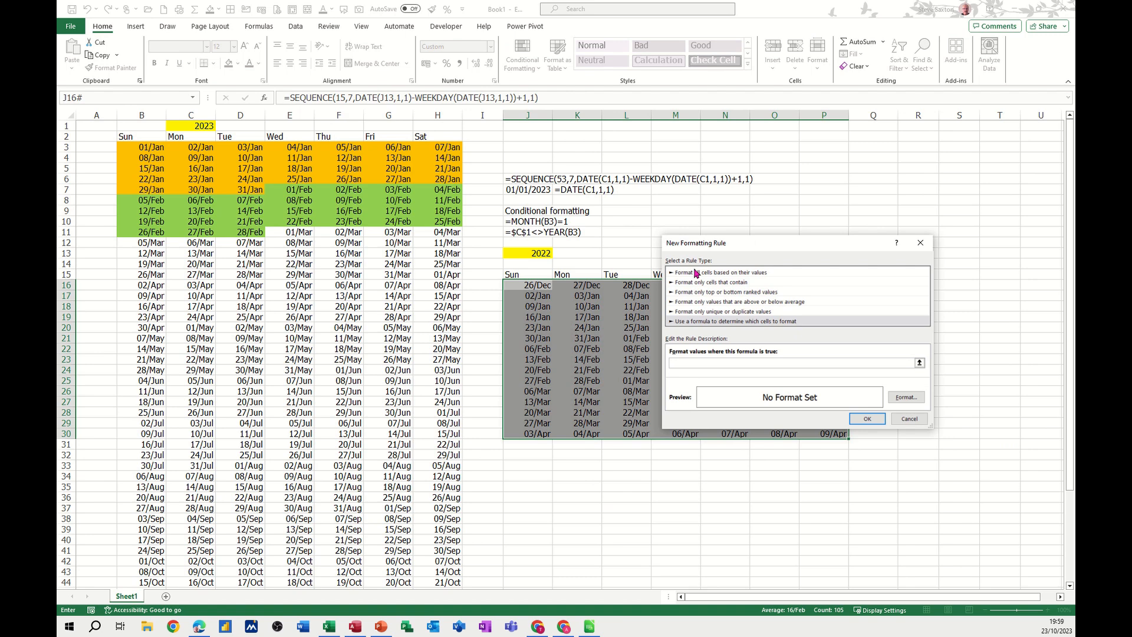
pyautogui.moveTo(704, 244); pyautogui.dragTo(722, 242)
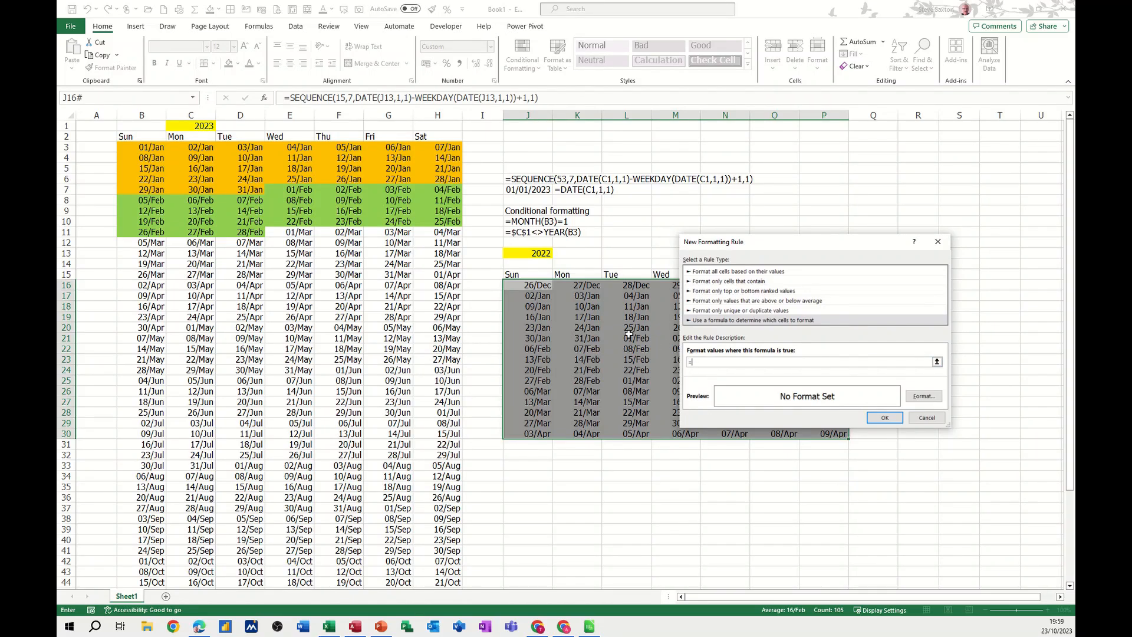
# - Enter the rule formula =$J$13<>year(J16), with J13 absolute and J16 relative
pyautogui.click(522, 253)
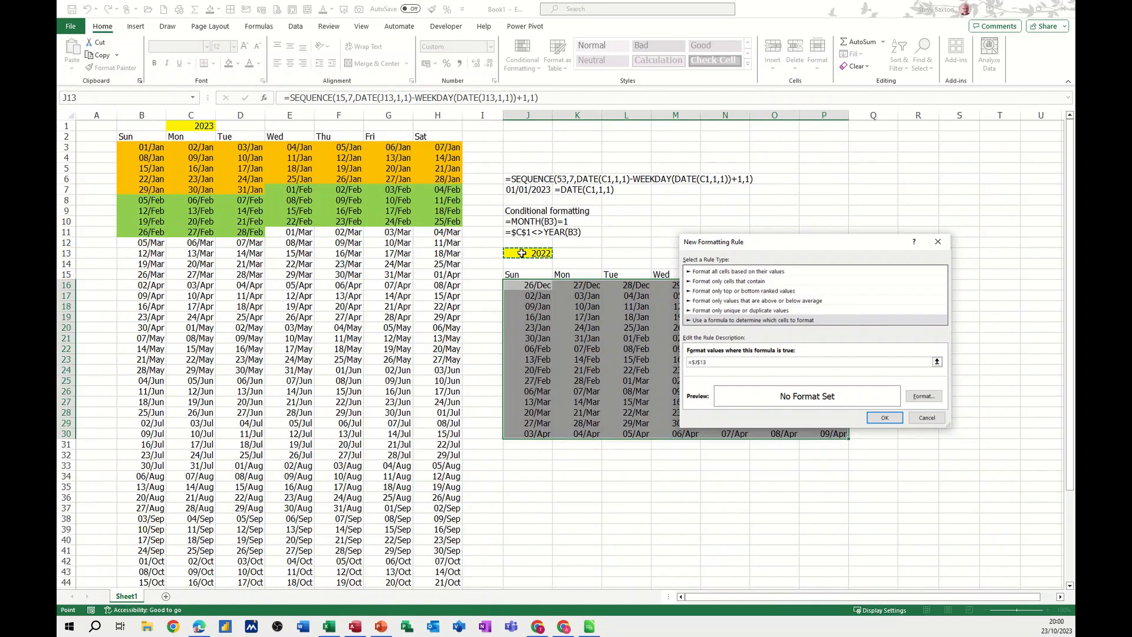
pyautogui.write('<>year(')
pyautogui.click(533, 287)
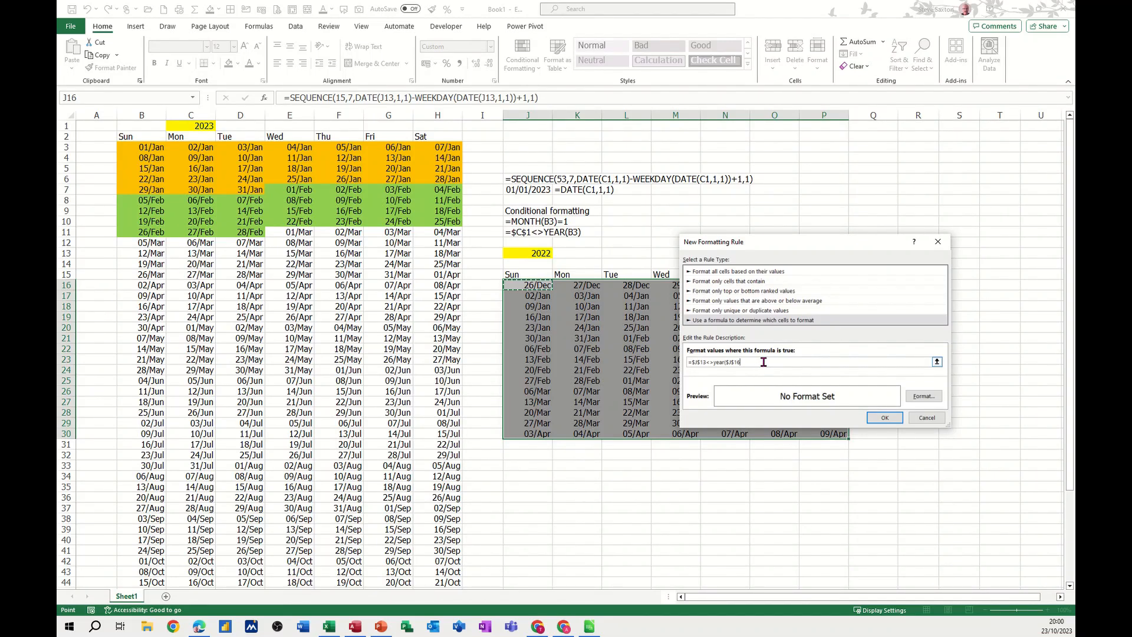
pyautogui.press('F4')
pyautogui.press('F4')
pyautogui.press('F4')
pyautogui.write(')')
# - Give the rule a grey fill and apply it to the calendar range J16:P30
pyautogui.click(918, 396)
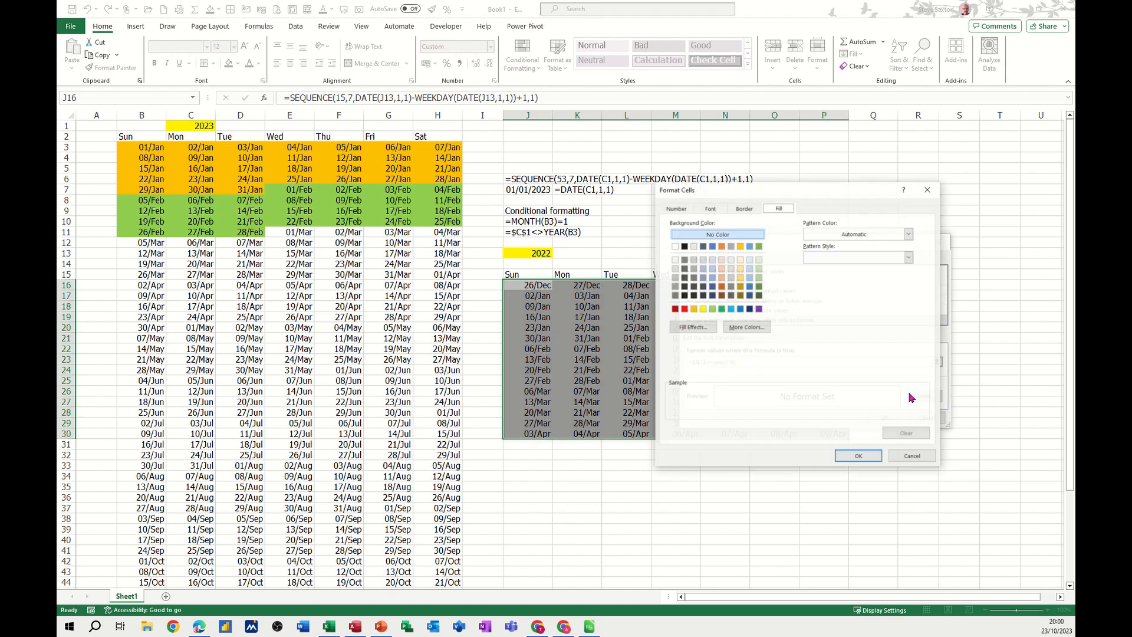
pyautogui.click(675, 277)
pyautogui.click(849, 455)
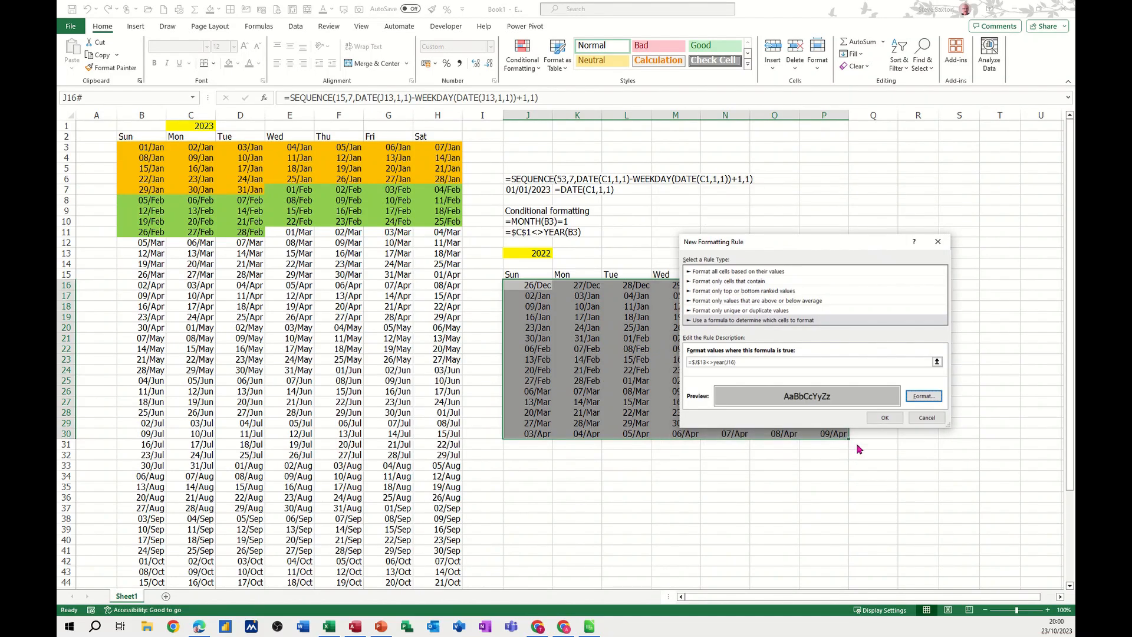
pyautogui.click(876, 417)
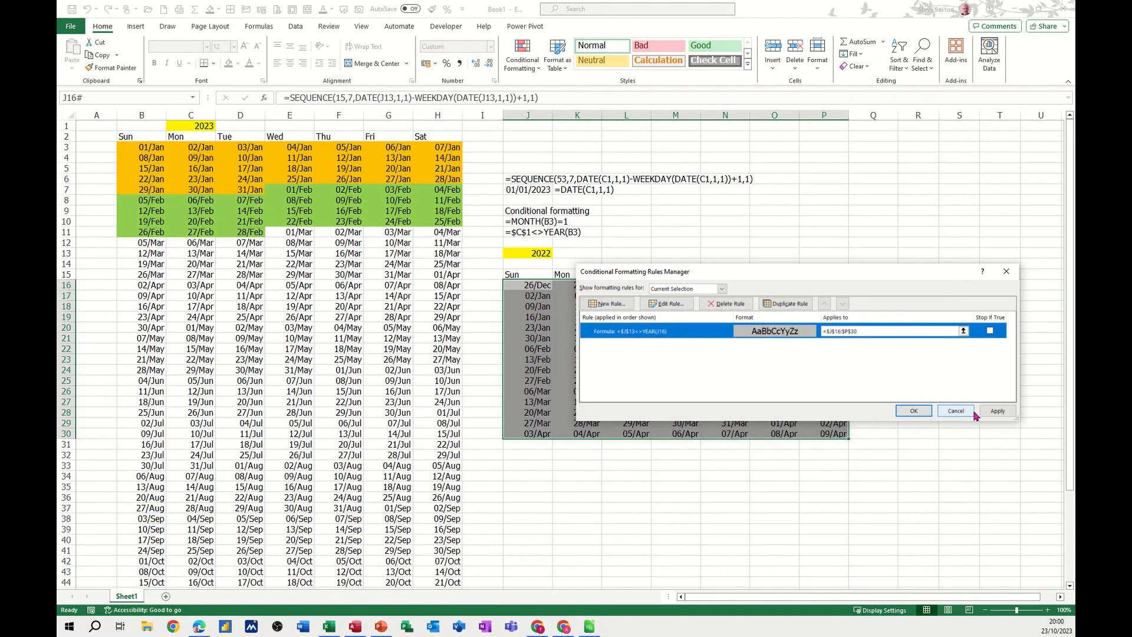
pyautogui.click(997, 411)
pyautogui.moveTo(792, 276); pyautogui.dragTo(698, 442)
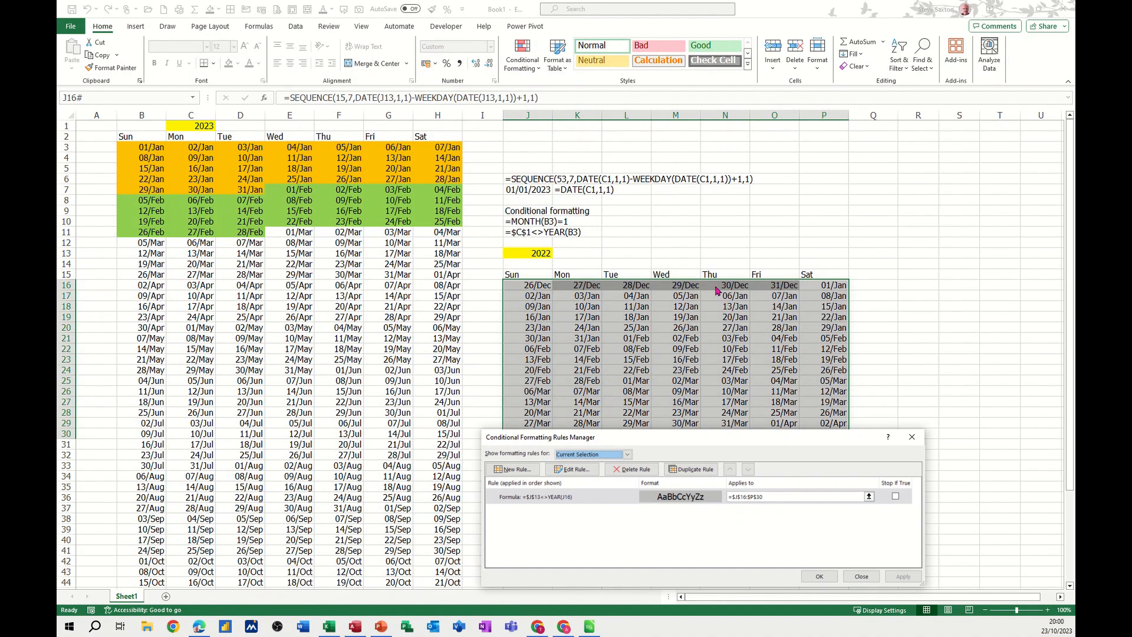
pyautogui.click(822, 575)
# - Switch the year in J13 to 2023, 2024 and back to 2023, checking the grey formatting in the calendar's first week
pyautogui.click(540, 254)
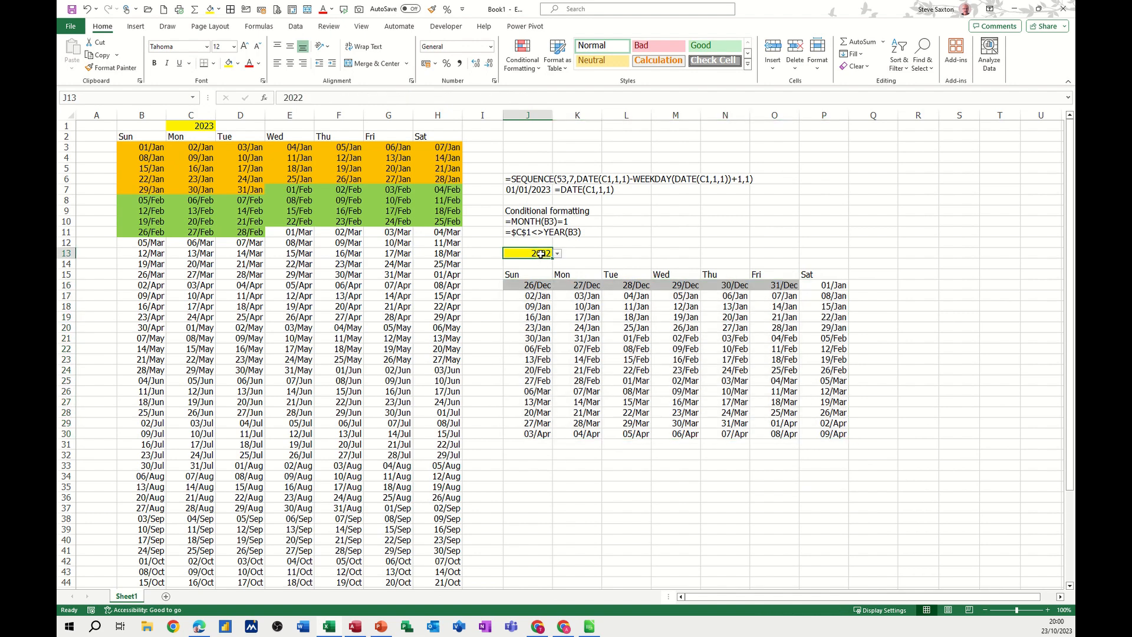
pyautogui.click(558, 254)
pyautogui.click(539, 272)
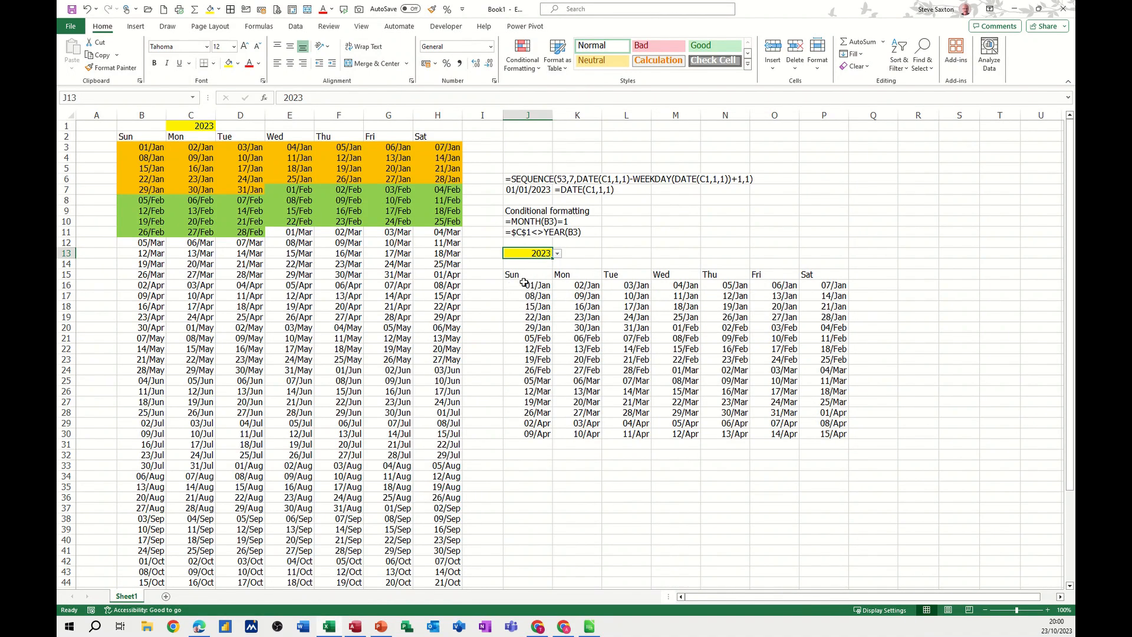
pyautogui.click(558, 255)
pyautogui.click(540, 281)
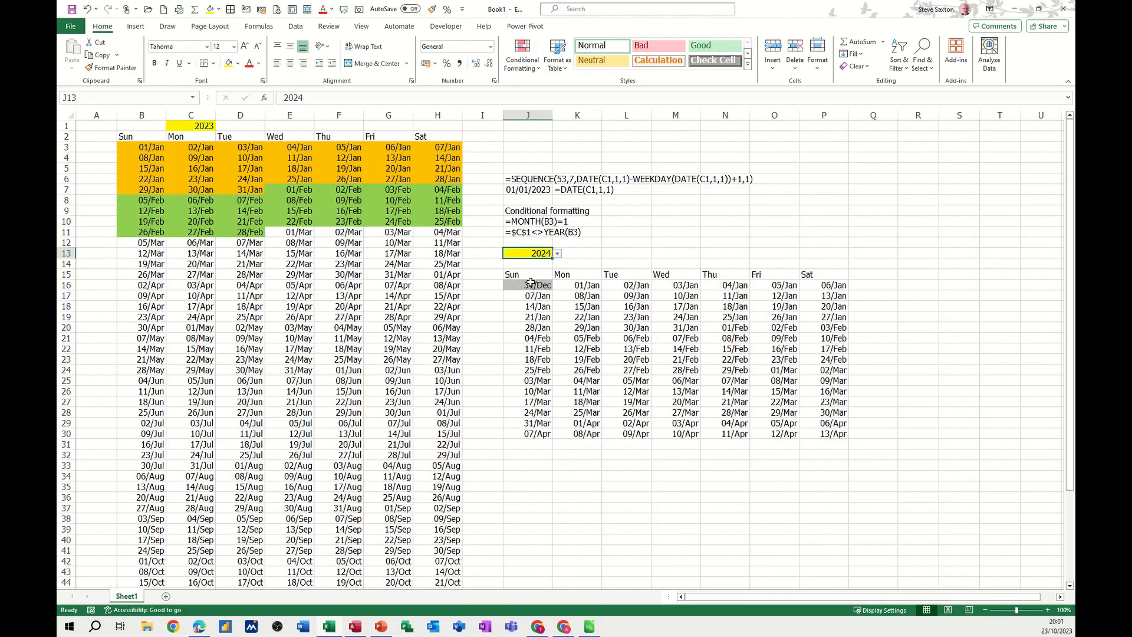
pyautogui.click(557, 255)
pyautogui.click(525, 278)
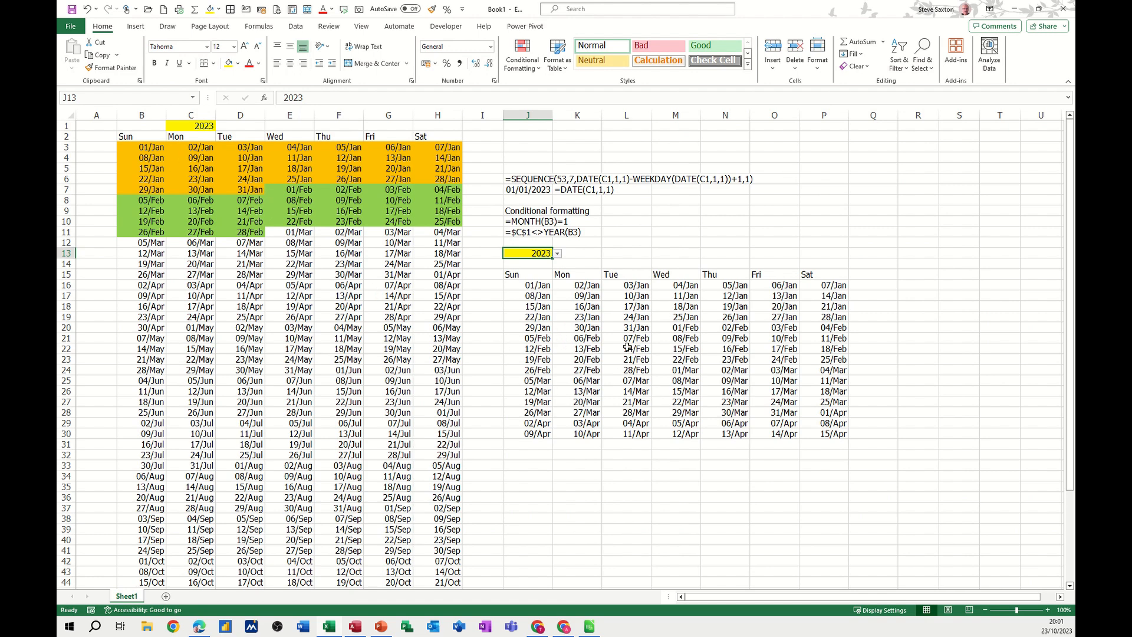
# - Select the calendar range J16:P30 and start an additional conditional formatting rule that uses a formula to determine which cells to format
pyautogui.moveTo(527, 285); pyautogui.dragTo(821, 439)
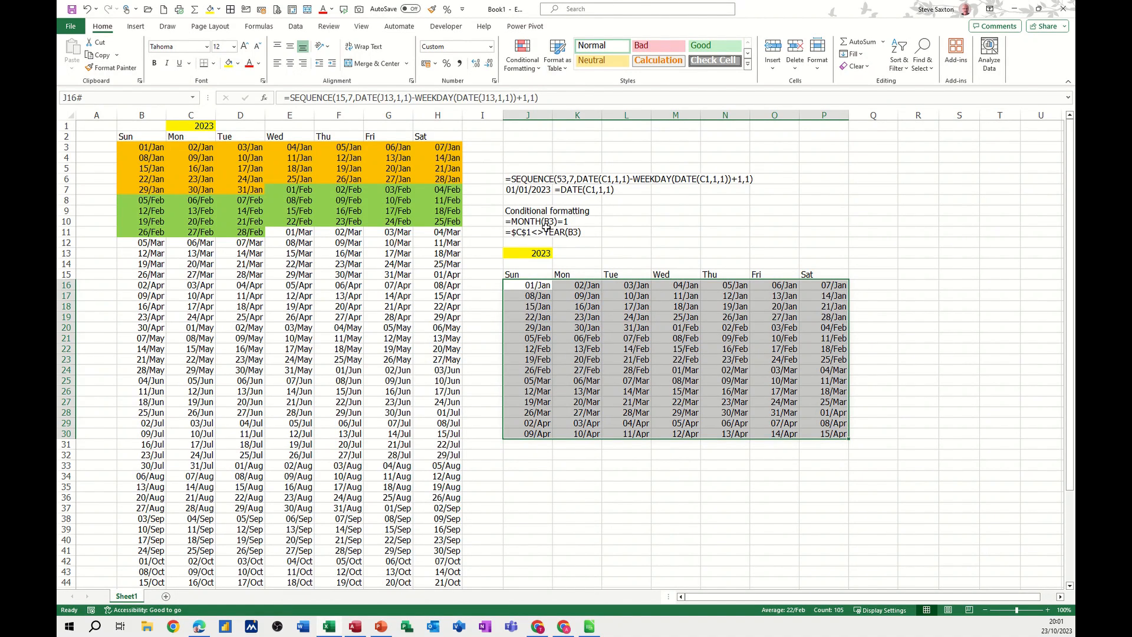
pyautogui.click(526, 57)
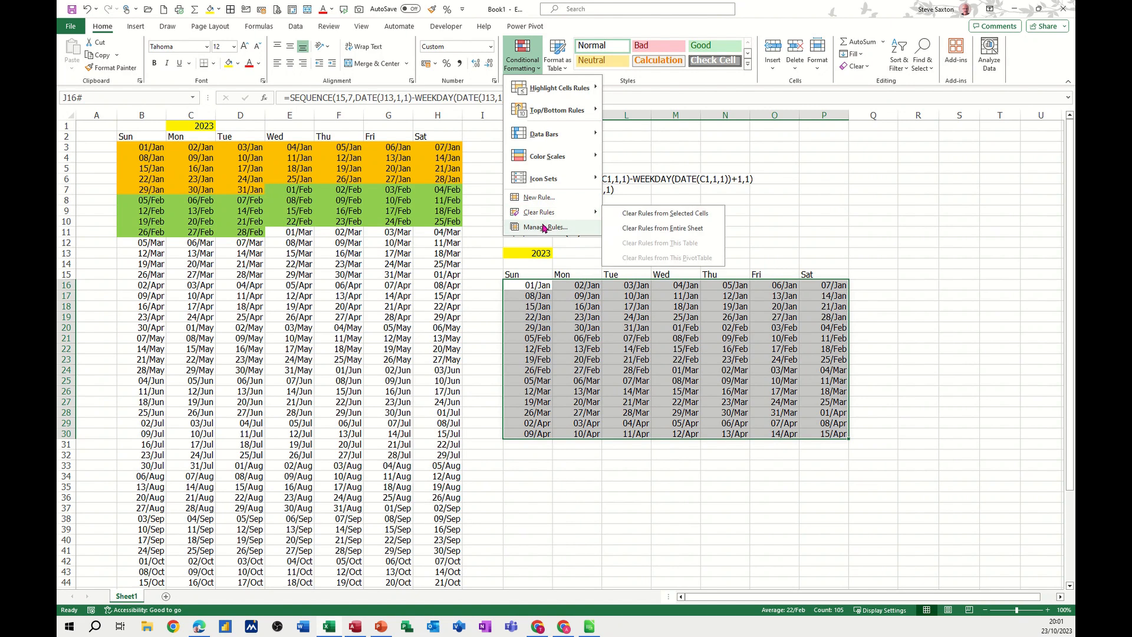
pyautogui.click(543, 228)
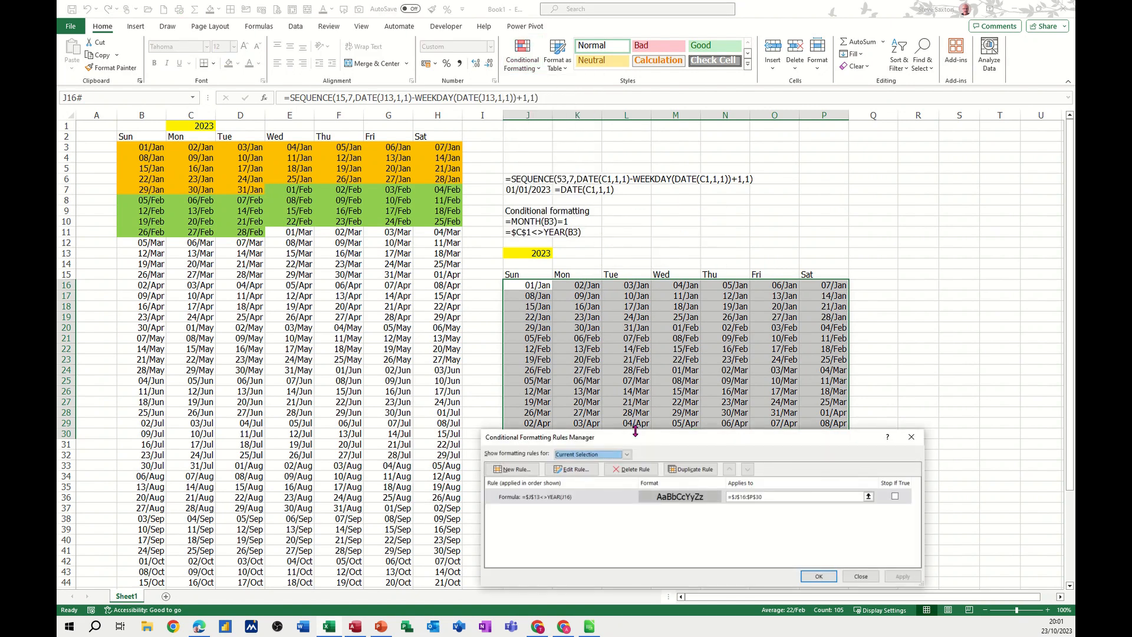
pyautogui.moveTo(647, 442); pyautogui.dragTo(739, 135)
pyautogui.click(626, 164)
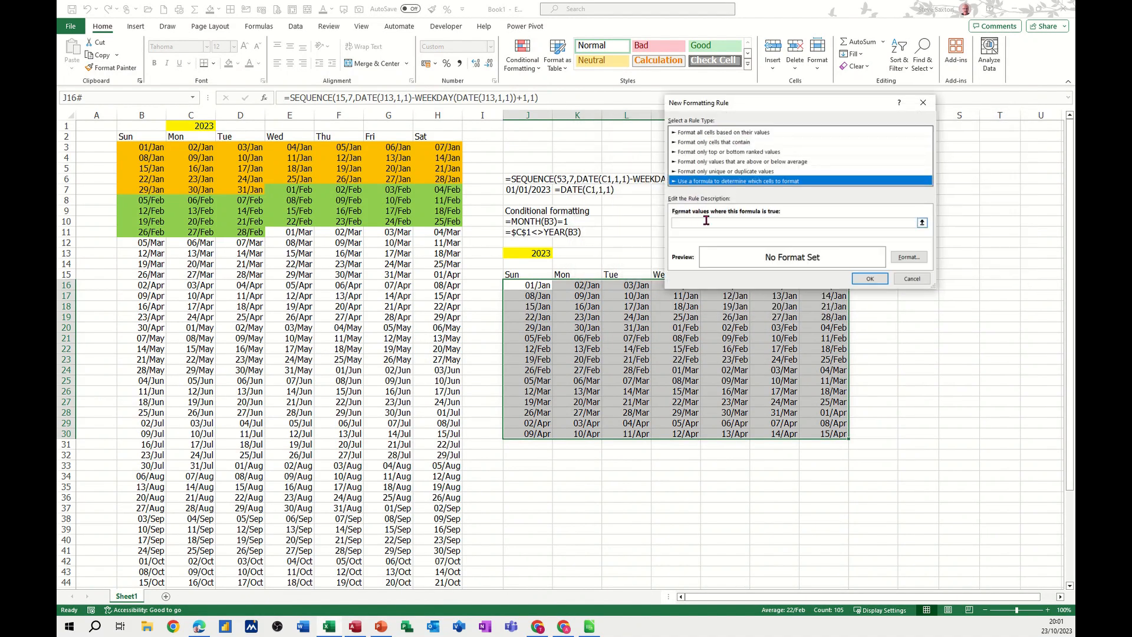
# - Enter the January rule formula =month(J16)=1, keeping J16 as a relative reference
pyautogui.click(701, 223)
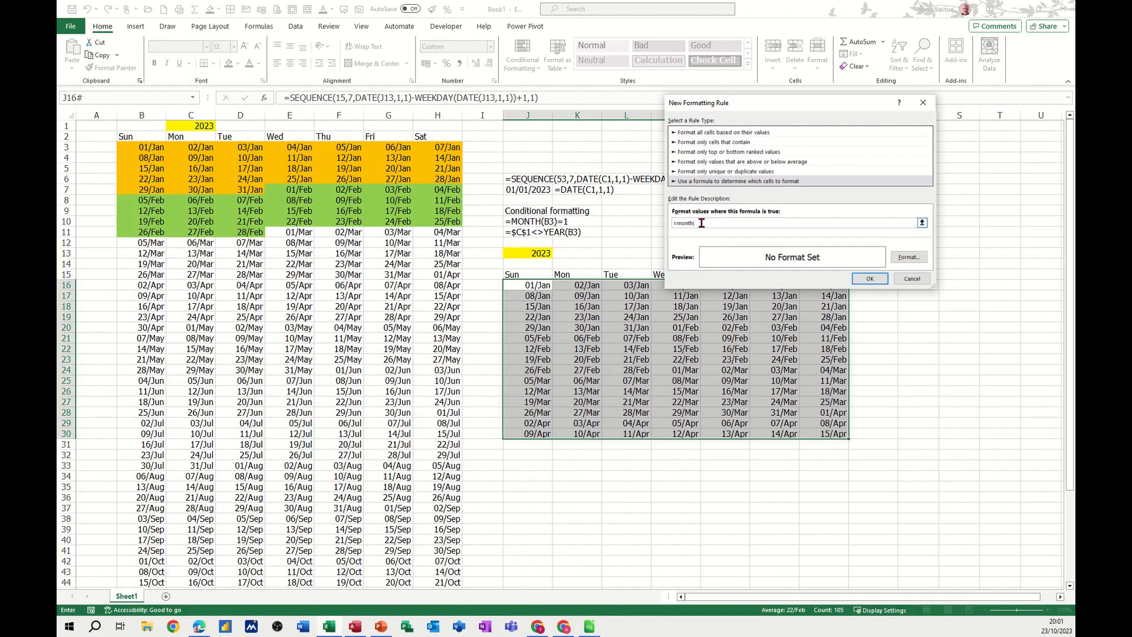
pyautogui.click(529, 287)
pyautogui.press('F4')
pyautogui.press('F4')
pyautogui.press('F4')
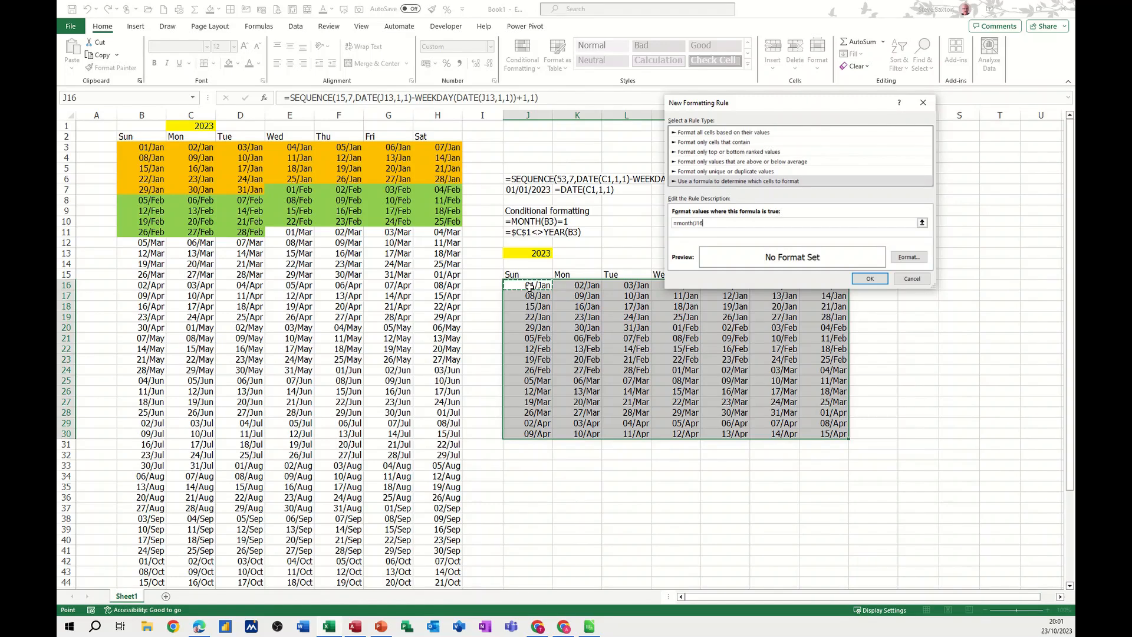
pyautogui.write(')=1')
# - Give the January rule an orange fill and add it to the rules for the calendar range
pyautogui.click(906, 258)
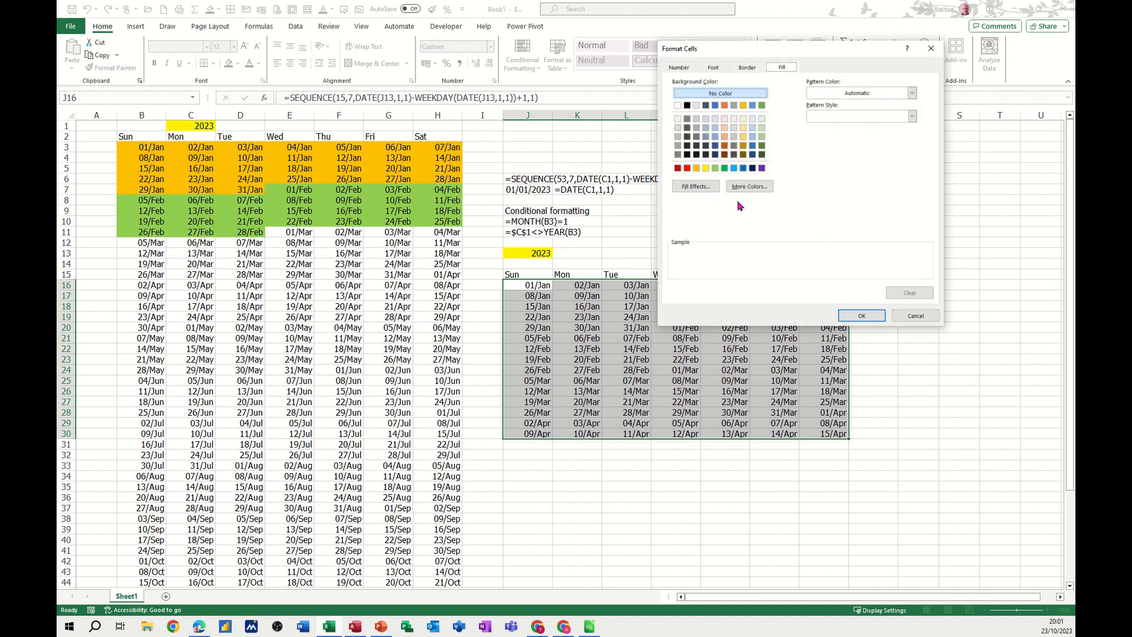
pyautogui.click(697, 168)
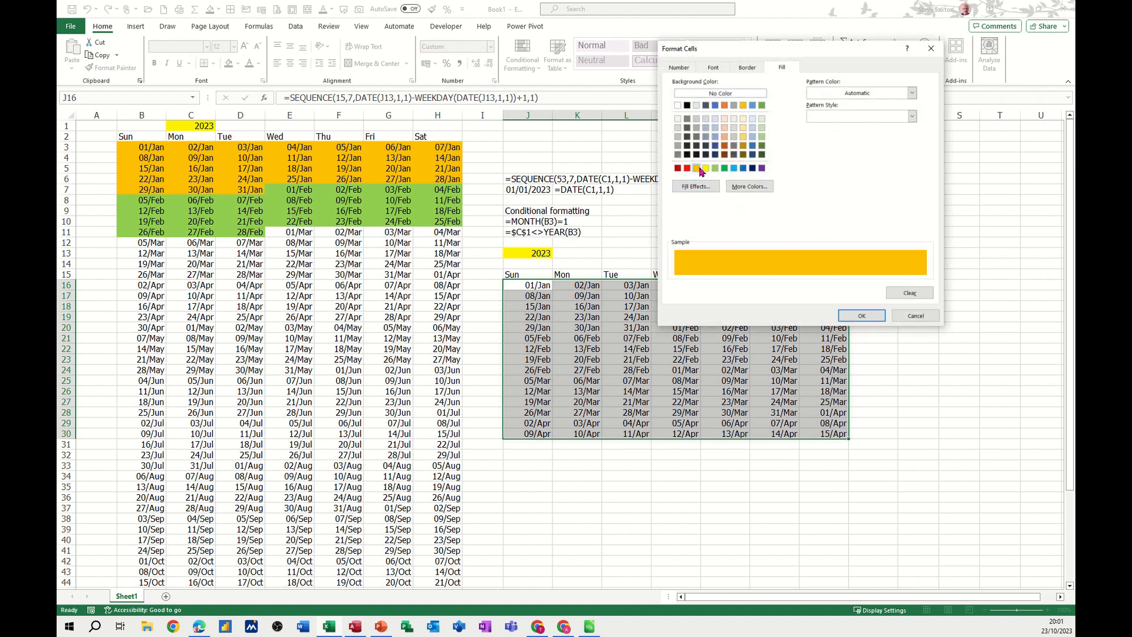
pyautogui.click(847, 316)
pyautogui.click(859, 283)
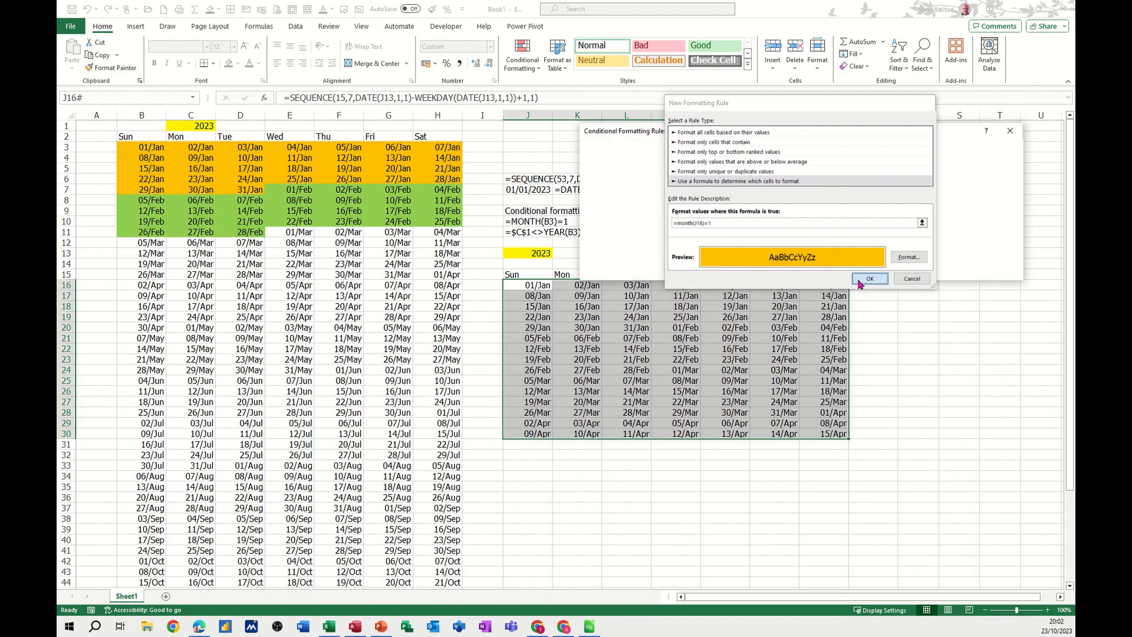
# - Create a further formula-based rule for February with =month(J16)=2, keeping J16 relative
pyautogui.click(609, 164)
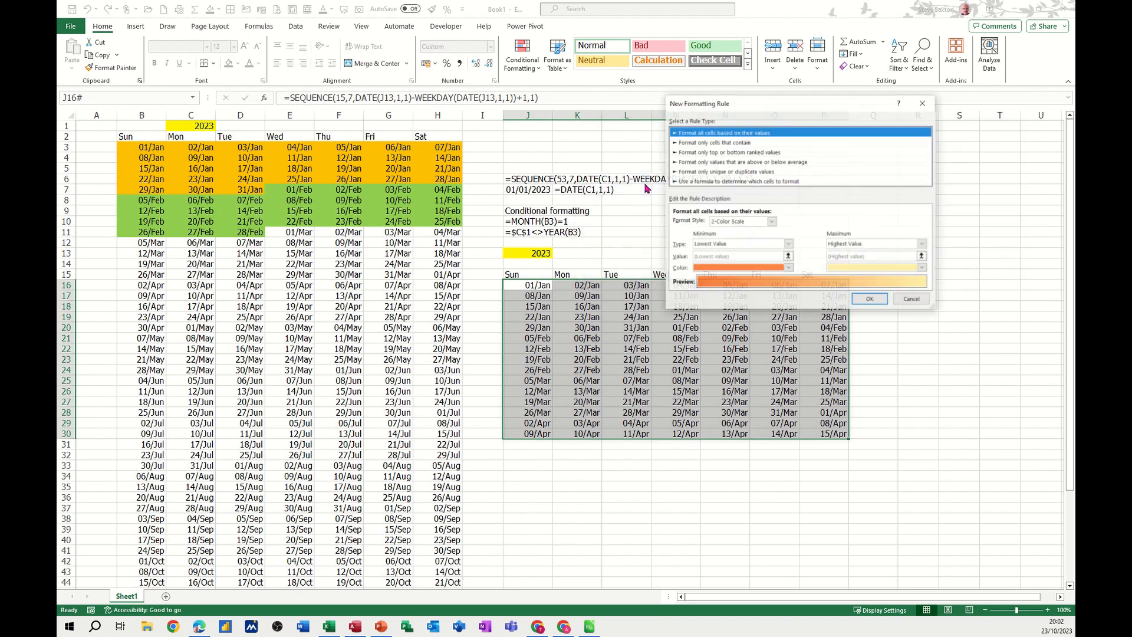
pyautogui.click(697, 182)
pyautogui.click(699, 221)
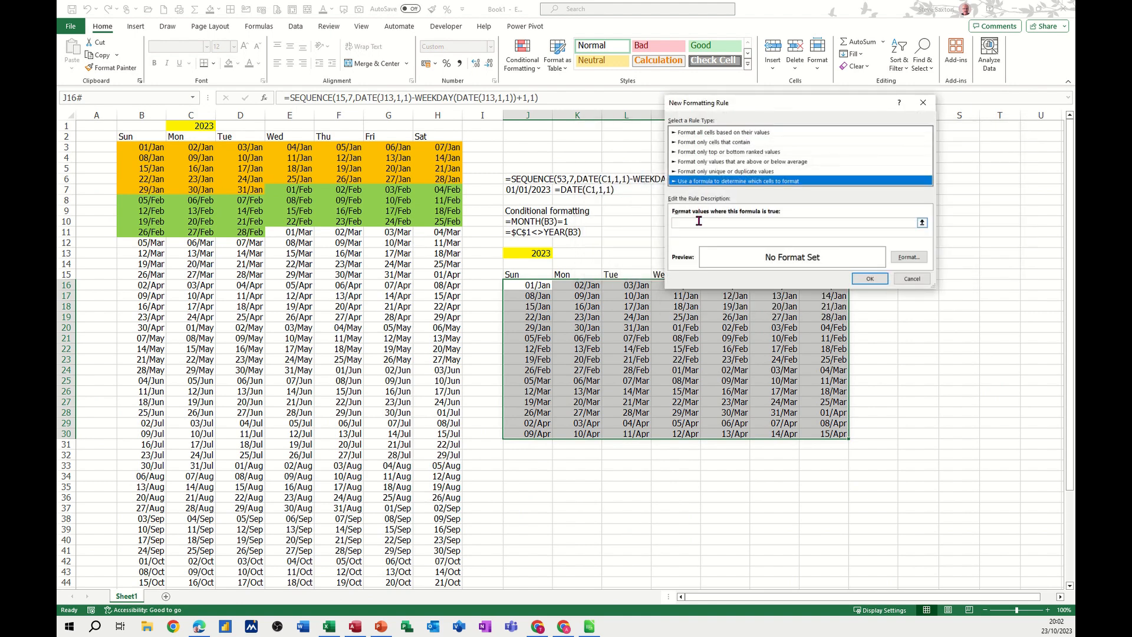
pyautogui.click(699, 223)
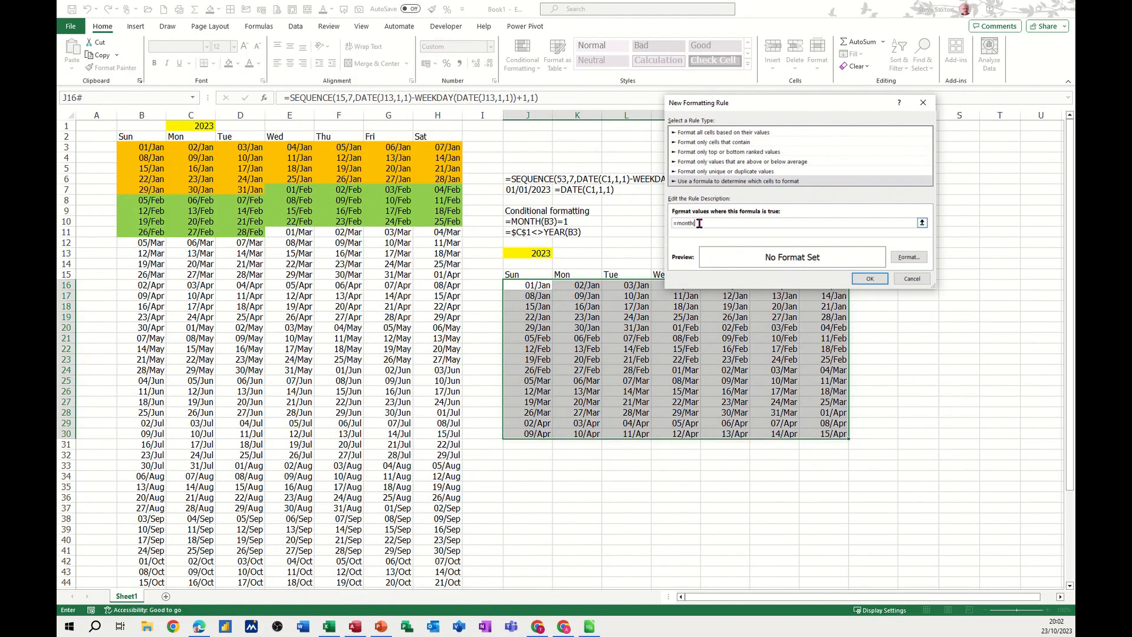
pyautogui.click(536, 284)
pyautogui.press('F4')
pyautogui.write(')=2')
# - Give the February rule a light blue fill and add it to the calendar's rules
pyautogui.click(909, 257)
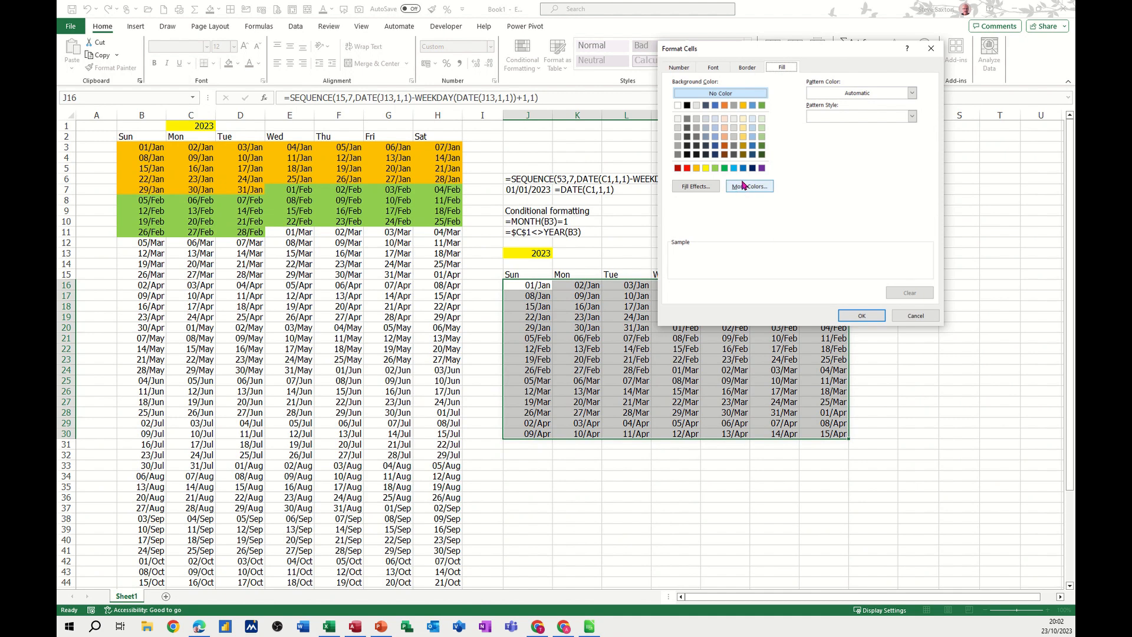
pyautogui.click(715, 127)
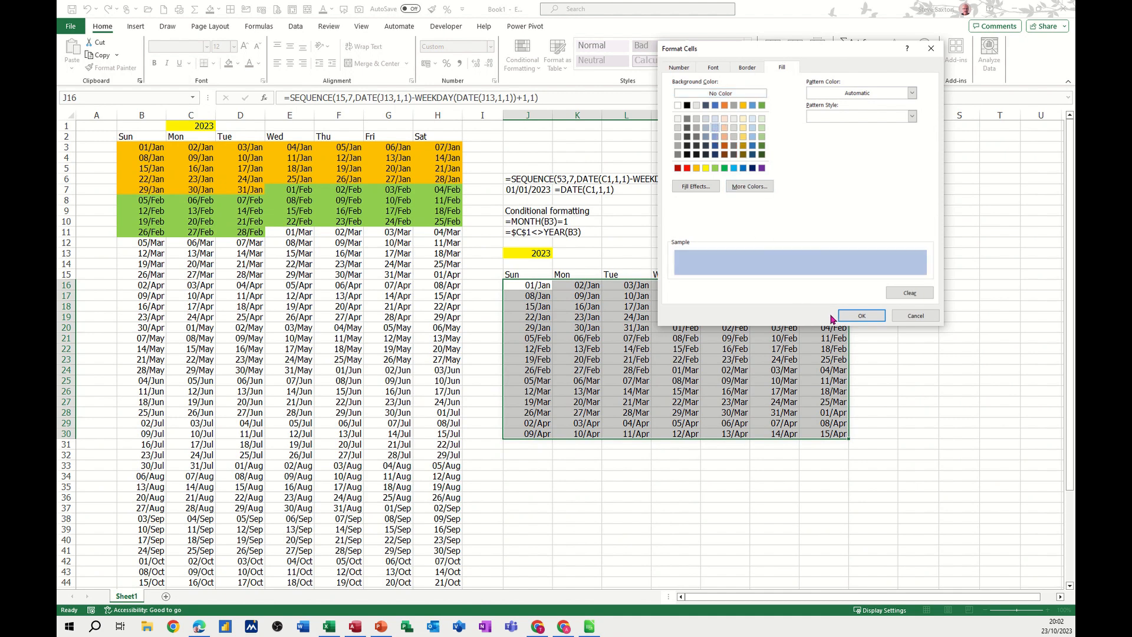
pyautogui.click(862, 315)
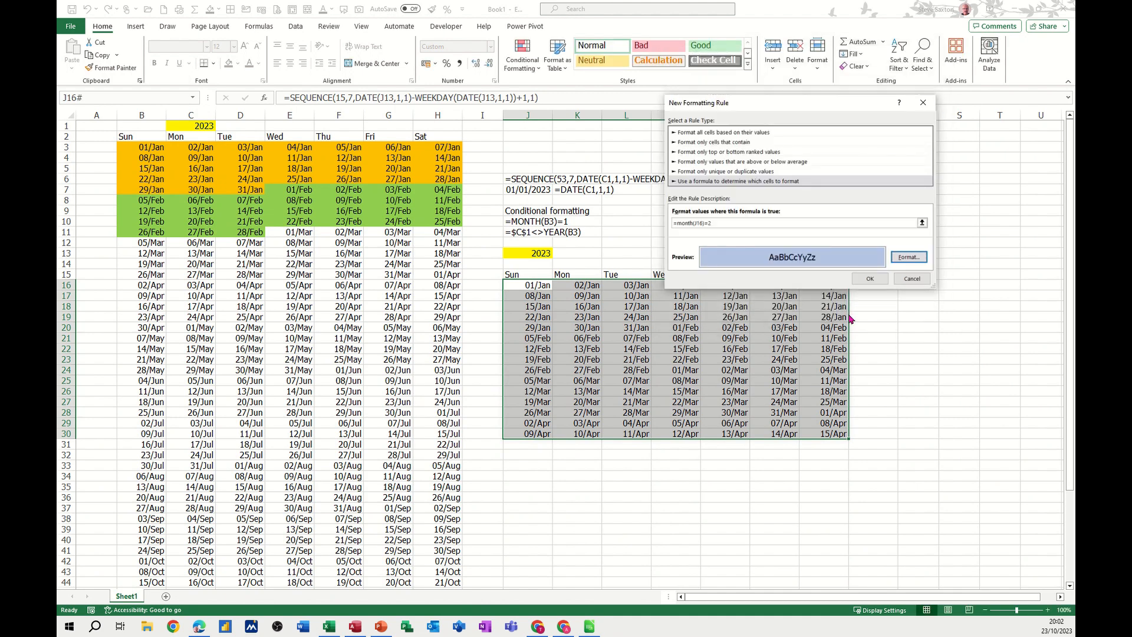
pyautogui.click(868, 279)
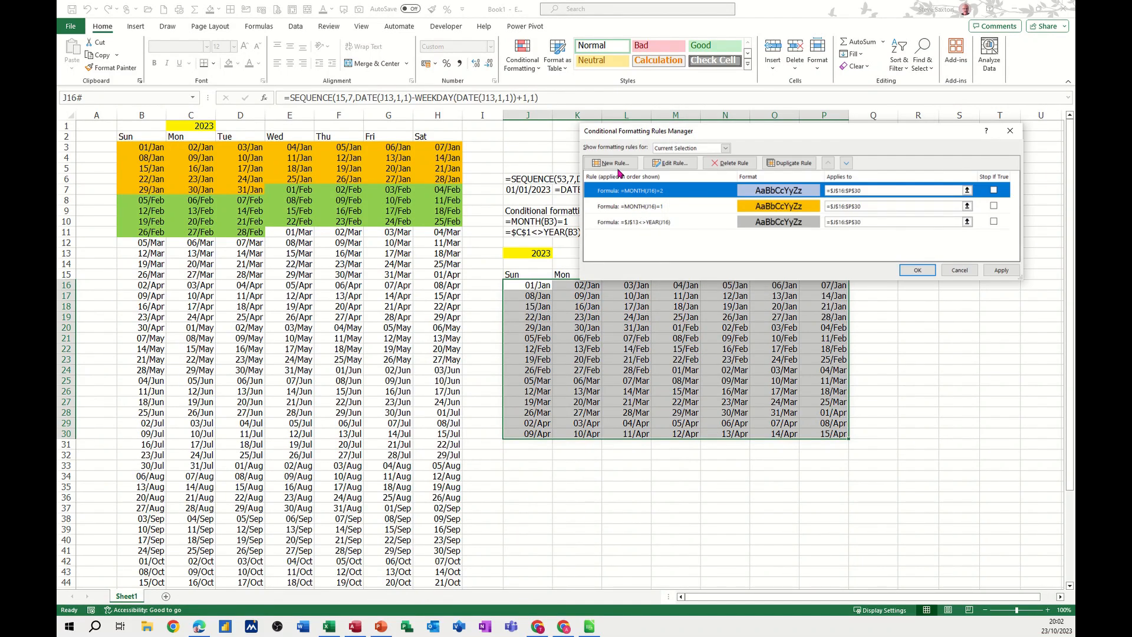
# - Create a formula-based rule for March with =month(J16)=3, keeping J16 relative
pyautogui.click(616, 165)
pyautogui.click(695, 181)
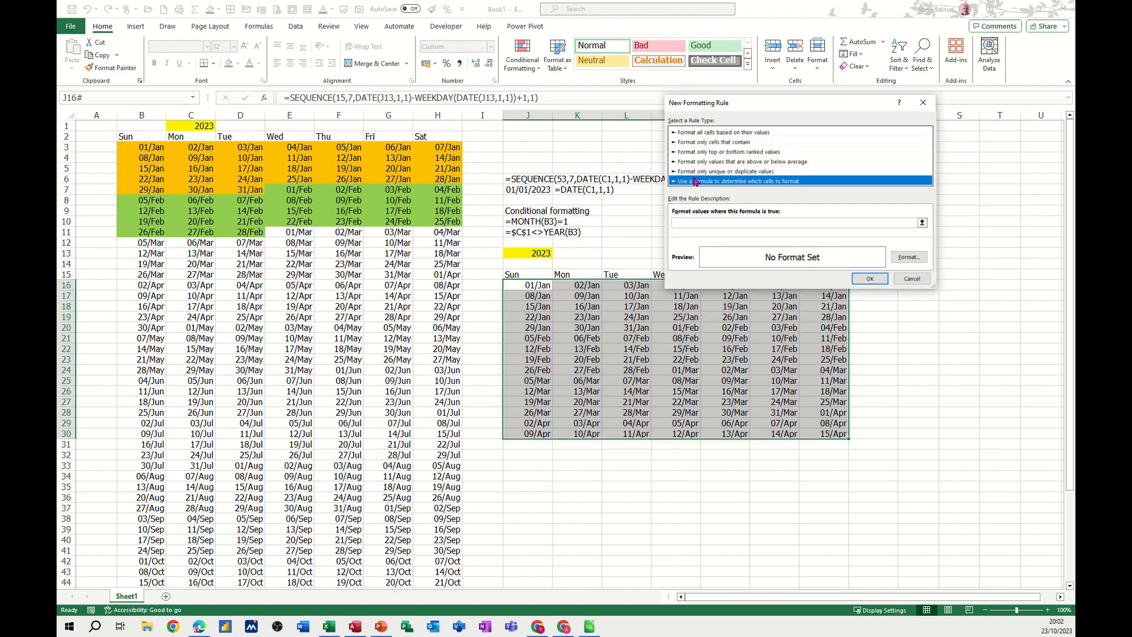
pyautogui.click(692, 222)
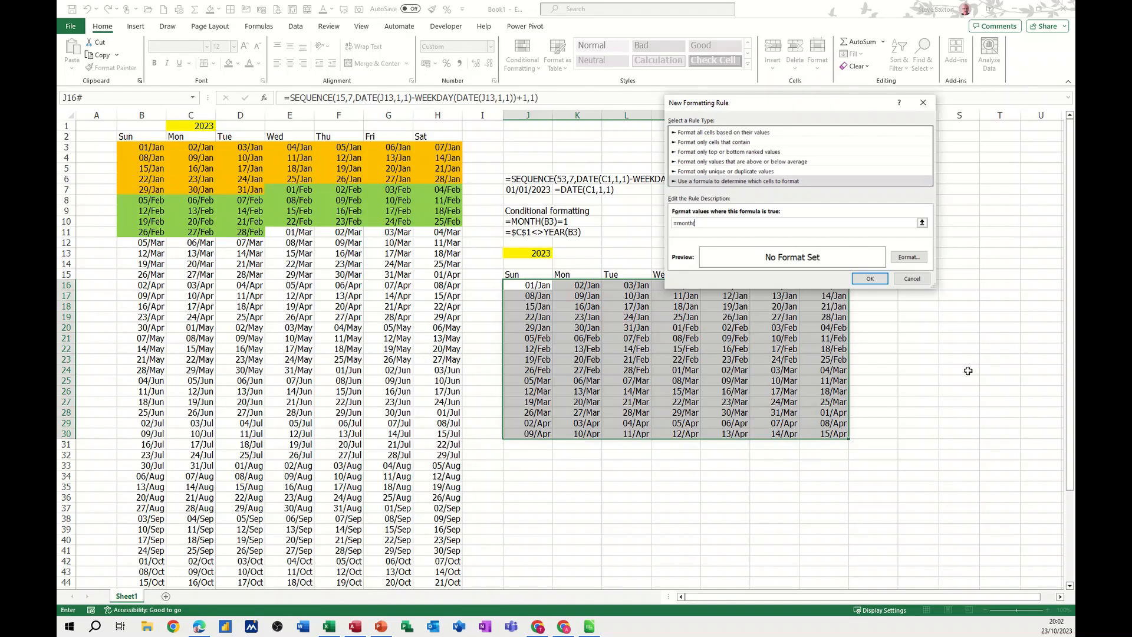
pyautogui.click(535, 289)
pyautogui.press('F4')
pyautogui.press('F4')
pyautogui.write(')')
# - Give the March rule a light orange fill and apply all the month rules to the calendar range
pyautogui.click(897, 258)
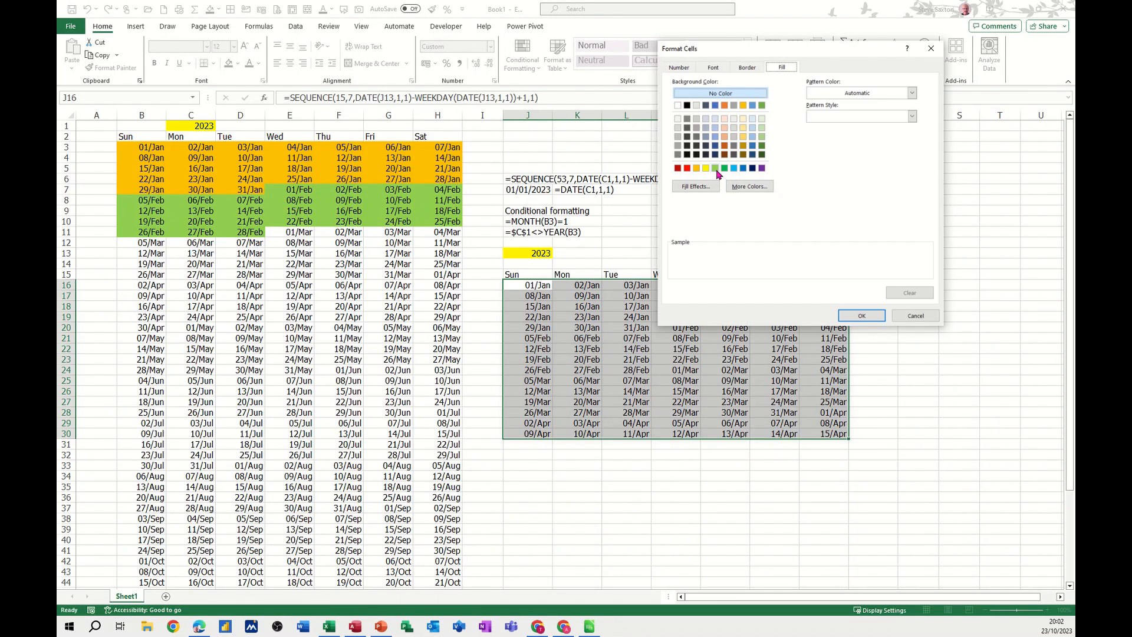
pyautogui.click(724, 137)
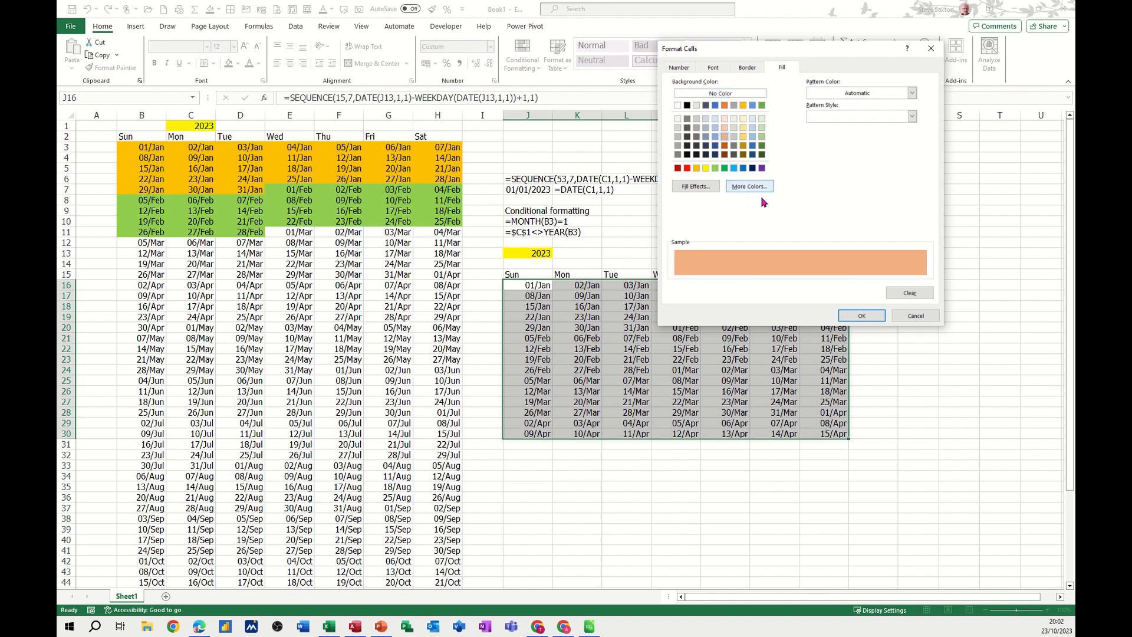
pyautogui.click(854, 316)
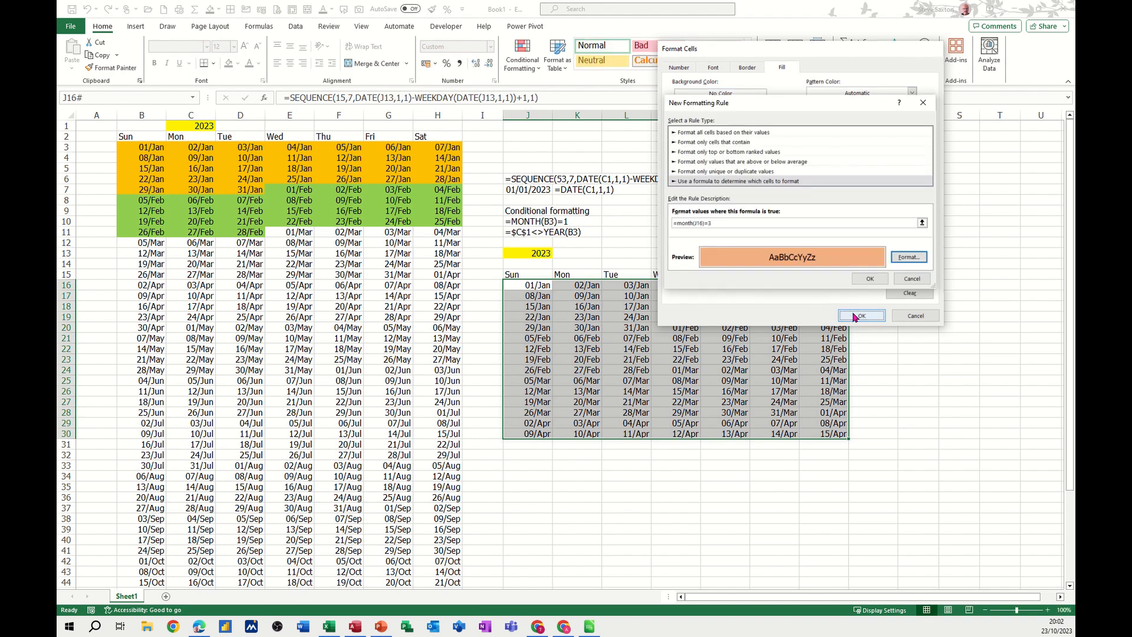
pyautogui.click(870, 282)
pyautogui.click(911, 271)
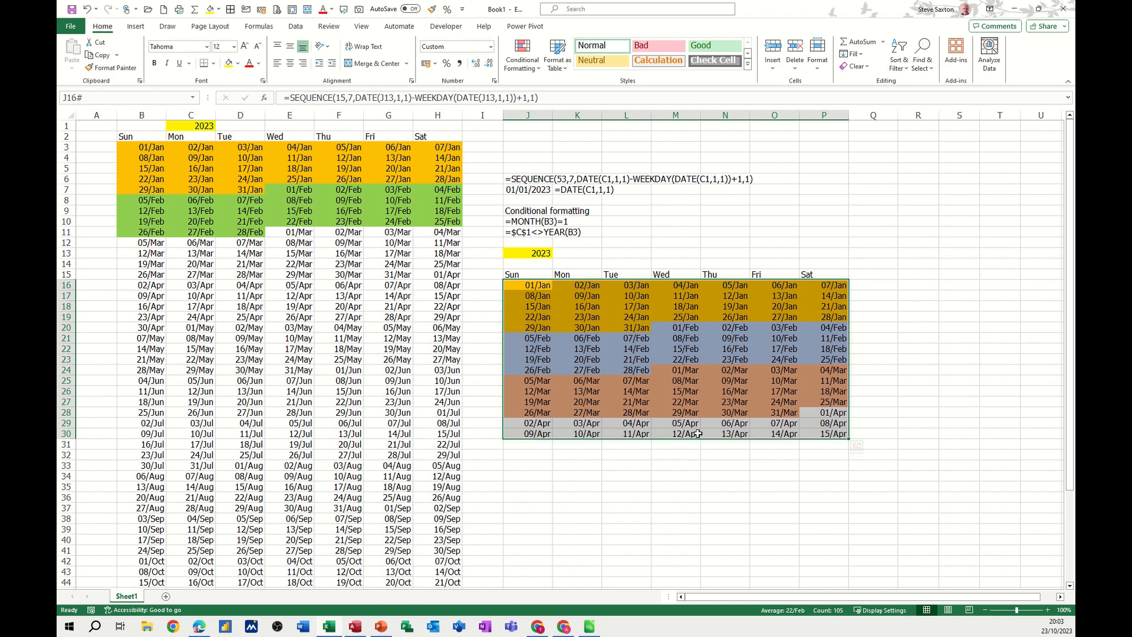
# - Change the year in J13 to 2022 and then 2024 to test the month colours
pyautogui.click(541, 255)
pyautogui.click(557, 253)
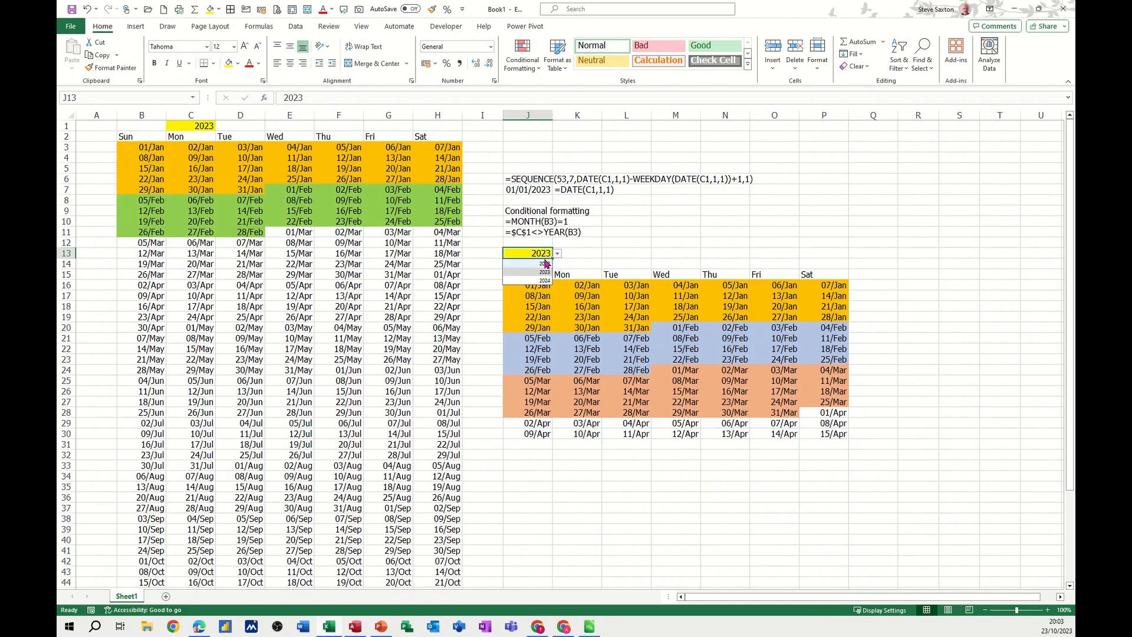
pyautogui.click(544, 264)
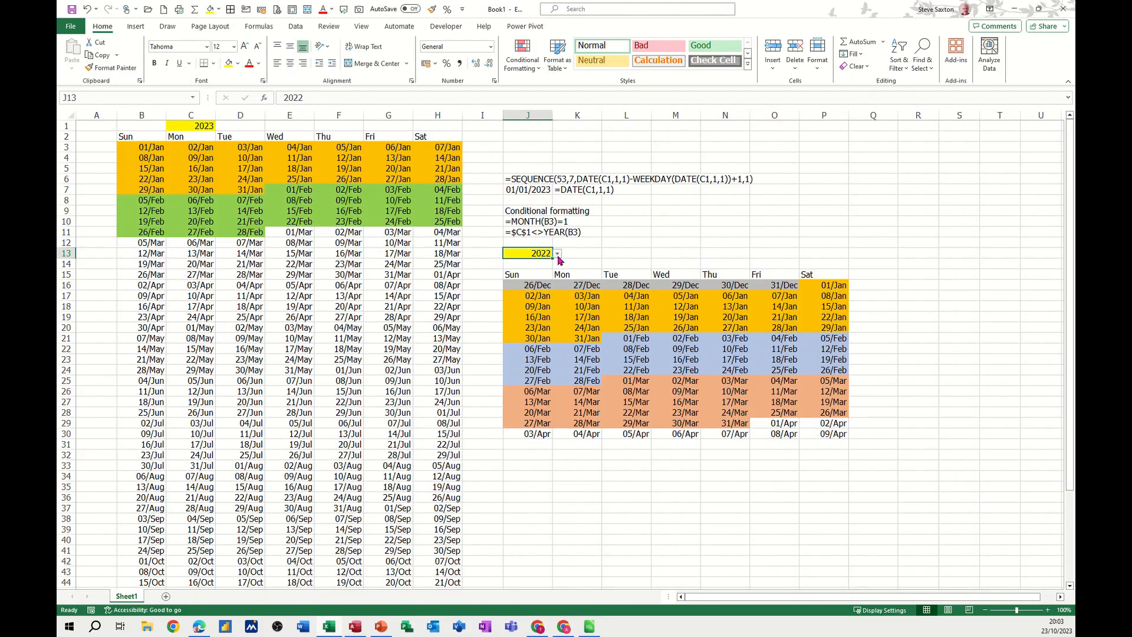
pyautogui.click(557, 253)
pyautogui.click(545, 281)
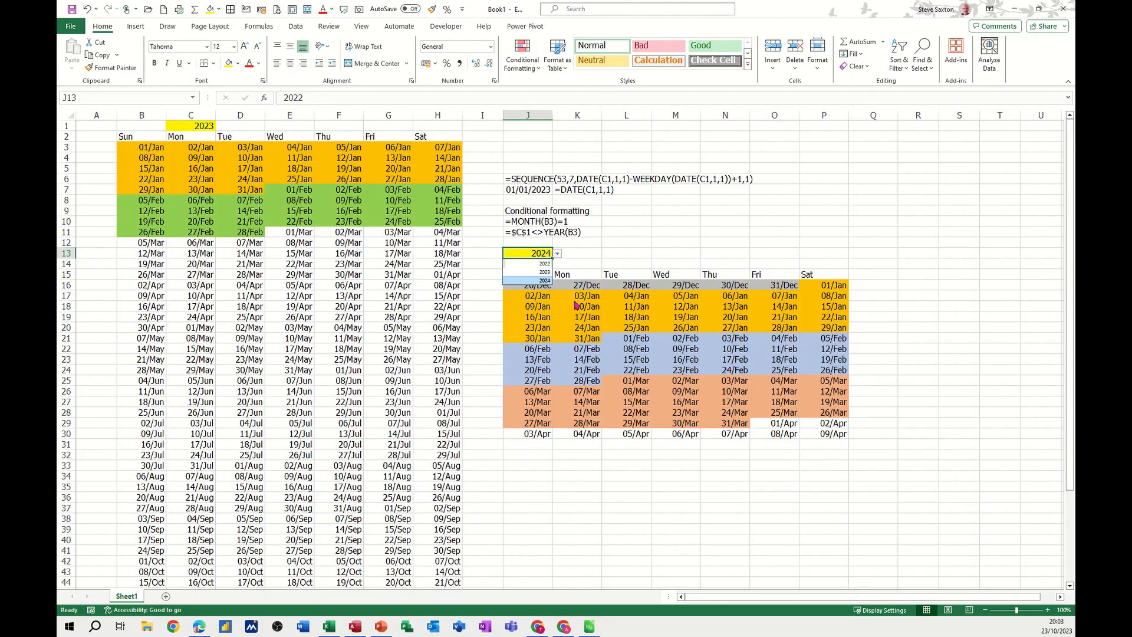